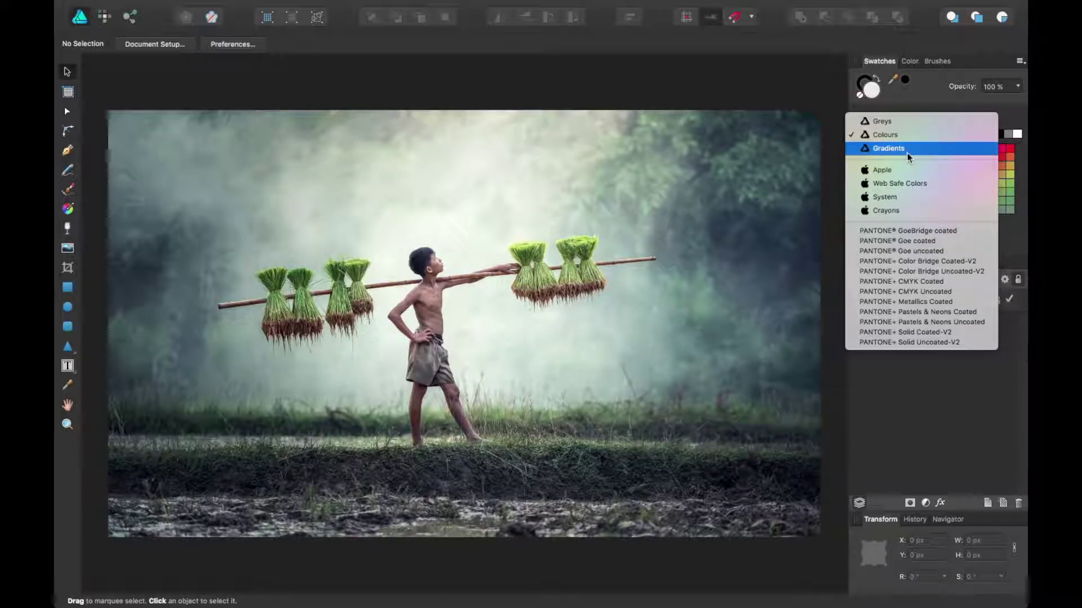
Browse the available swatch palettes, switching from Colours to Greys and reopening the palette list.
{"action": "left_click", "coordinate": [948, 91]}
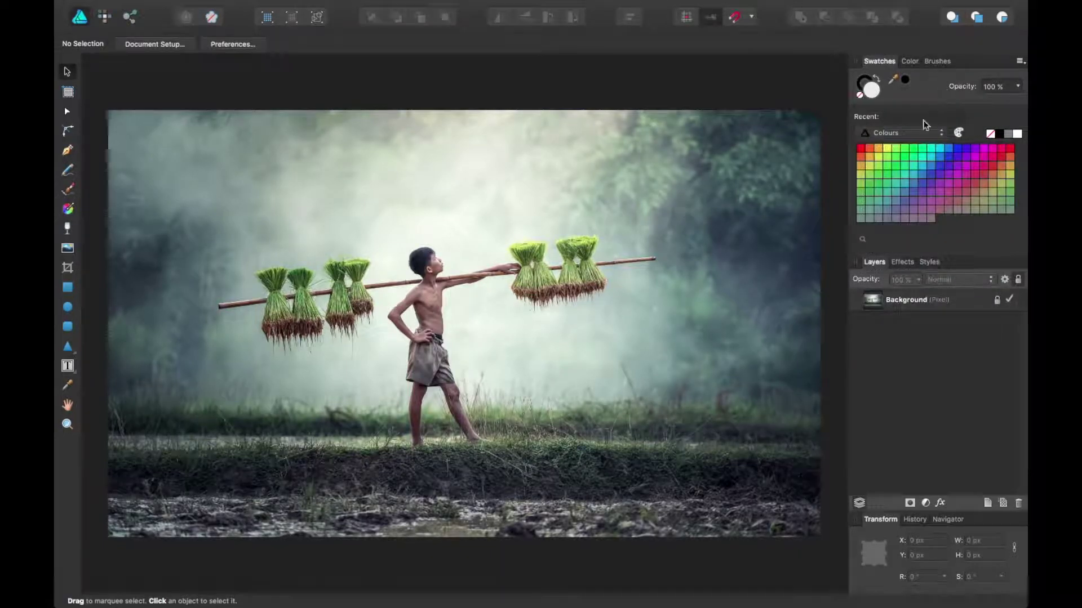
{"action": "left_click", "coordinate": [898, 132]}
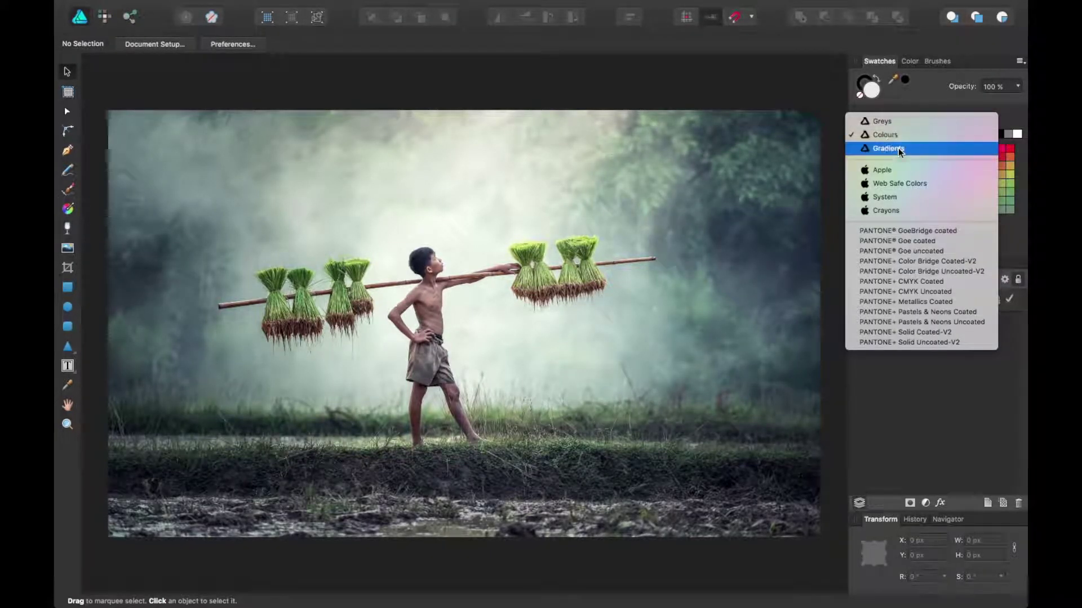
{"action": "left_click", "coordinate": [898, 147]}
{"action": "left_click_drag", "start_coordinate": [896, 131], "coordinate": [896, 108]}
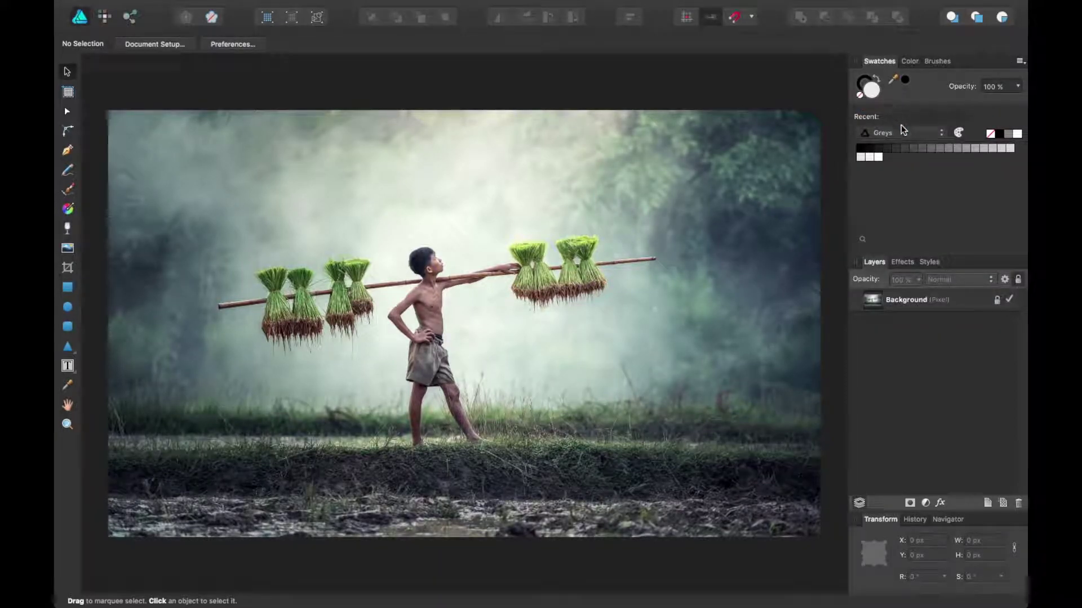
{"action": "left_click", "coordinate": [902, 135]}
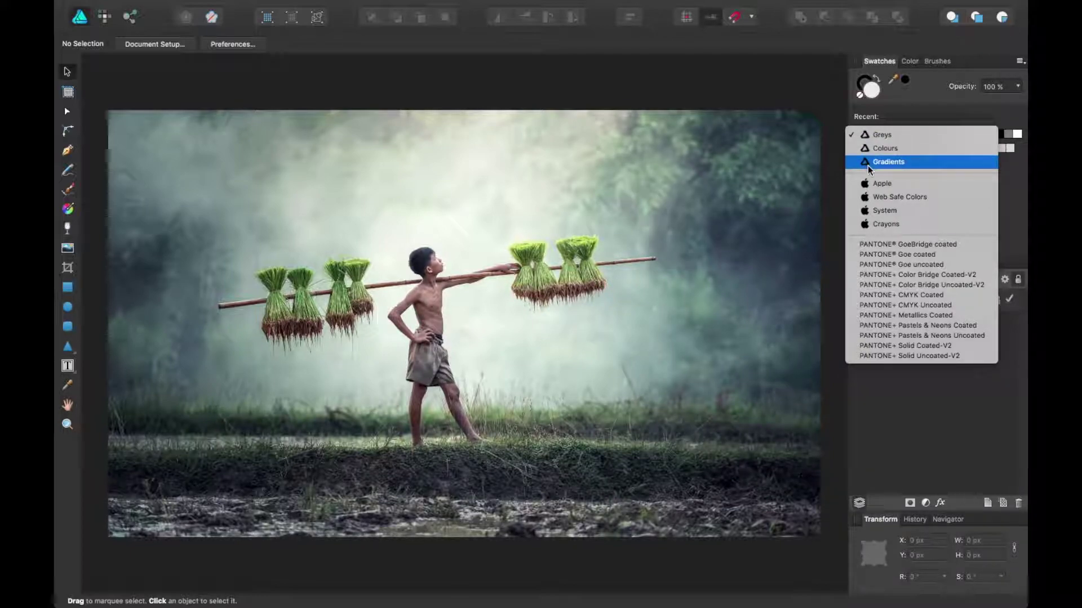
{"action": "left_click", "coordinate": [925, 114]}
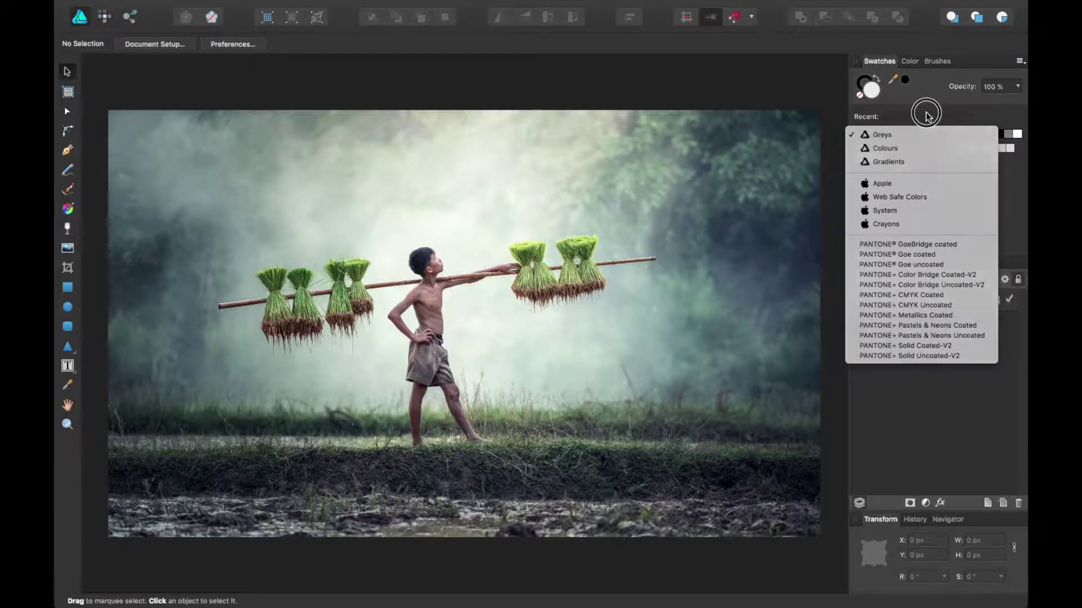
Start creating a palette from an image and load the boy picture from the Desktop as its source.
{"action": "left_click", "coordinate": [1020, 62]}
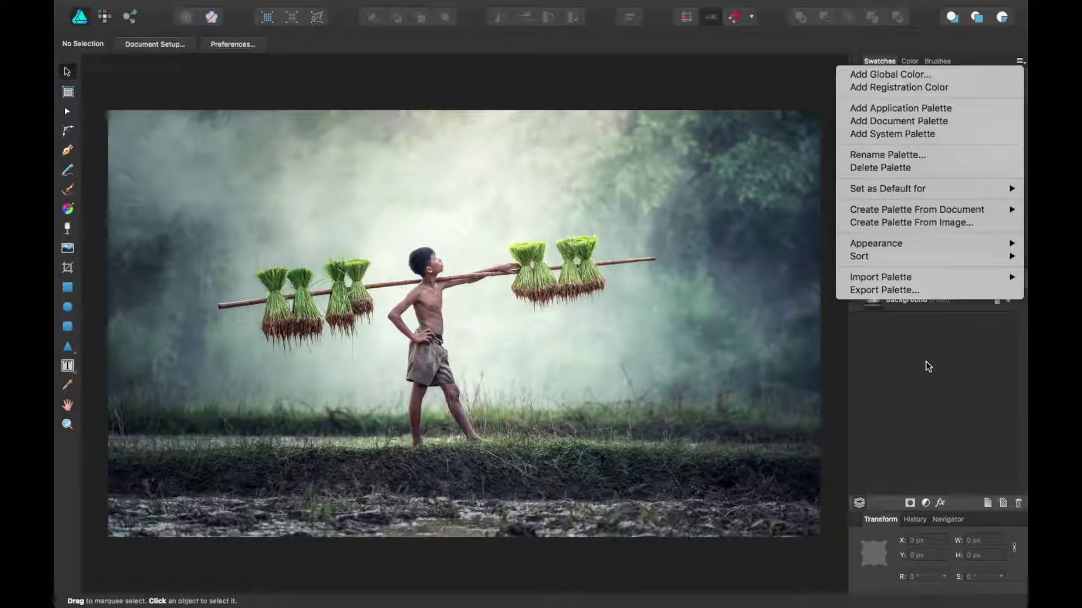
{"action": "mouse_move", "coordinate": [865, 213]}
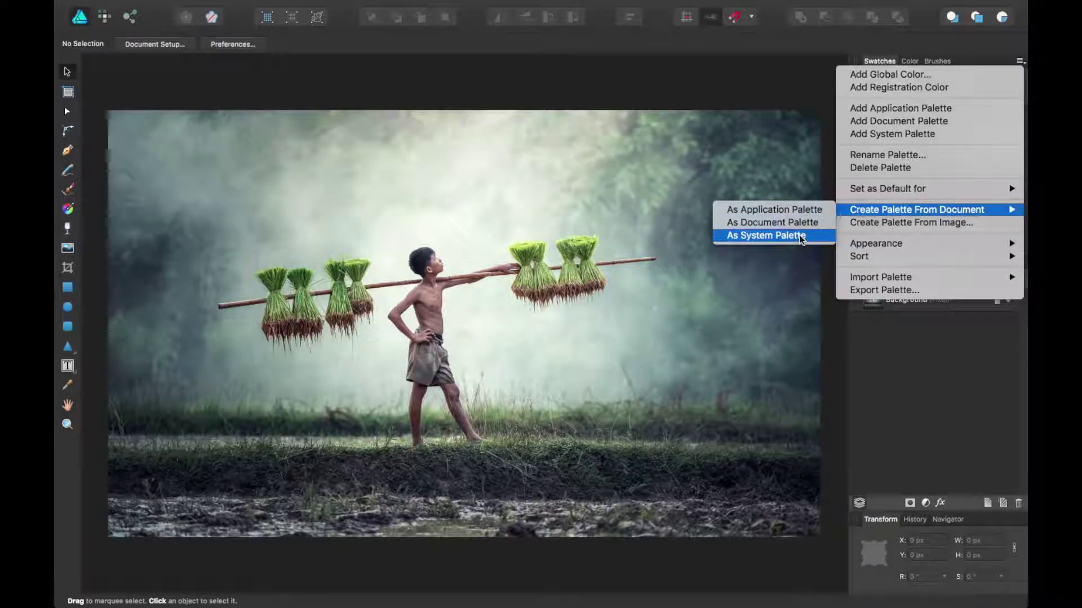
{"action": "left_click", "coordinate": [869, 225]}
{"action": "left_click", "coordinate": [430, 113]}
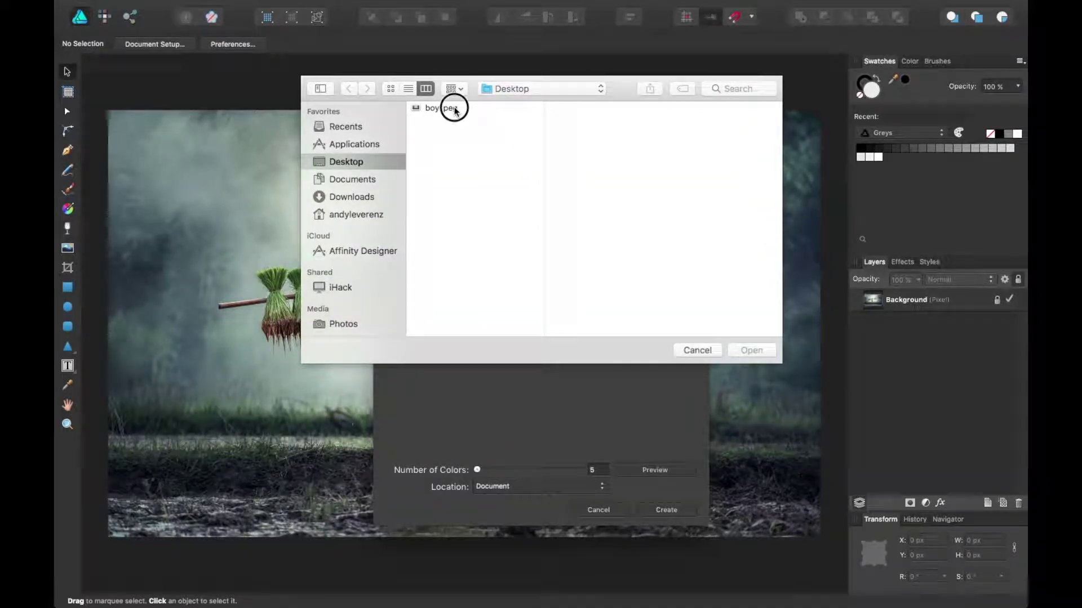
{"action": "left_click", "coordinate": [454, 109]}
{"action": "key", "text": "Return"}
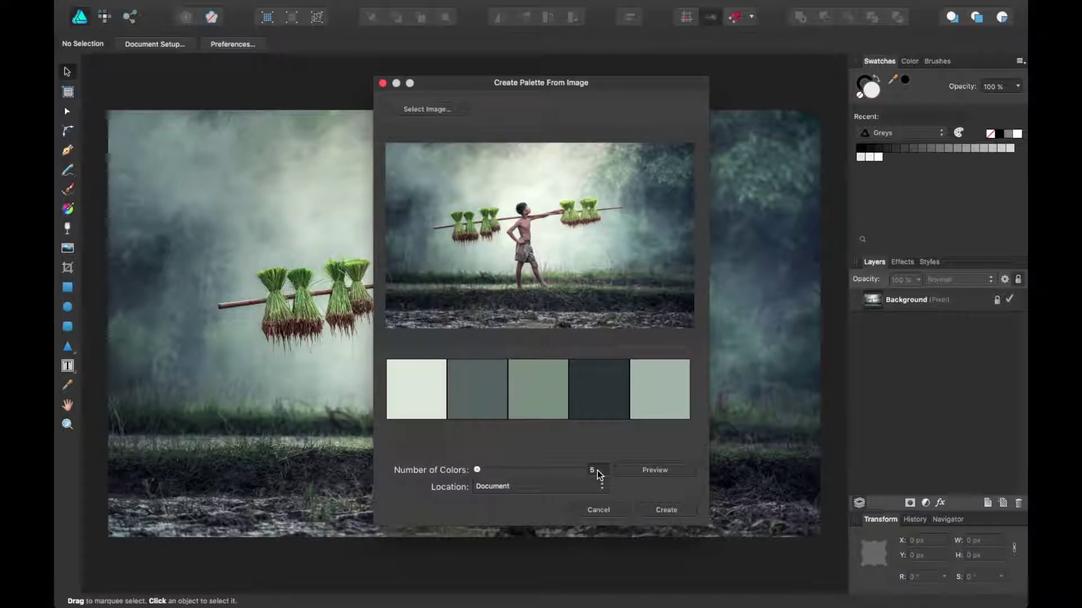
Raise the number of colours to 20 and preview the swatches extracted from the image.
{"action": "left_click_drag", "start_coordinate": [475, 468], "coordinate": [483, 471]}
{"action": "left_click", "coordinate": [654, 471]}
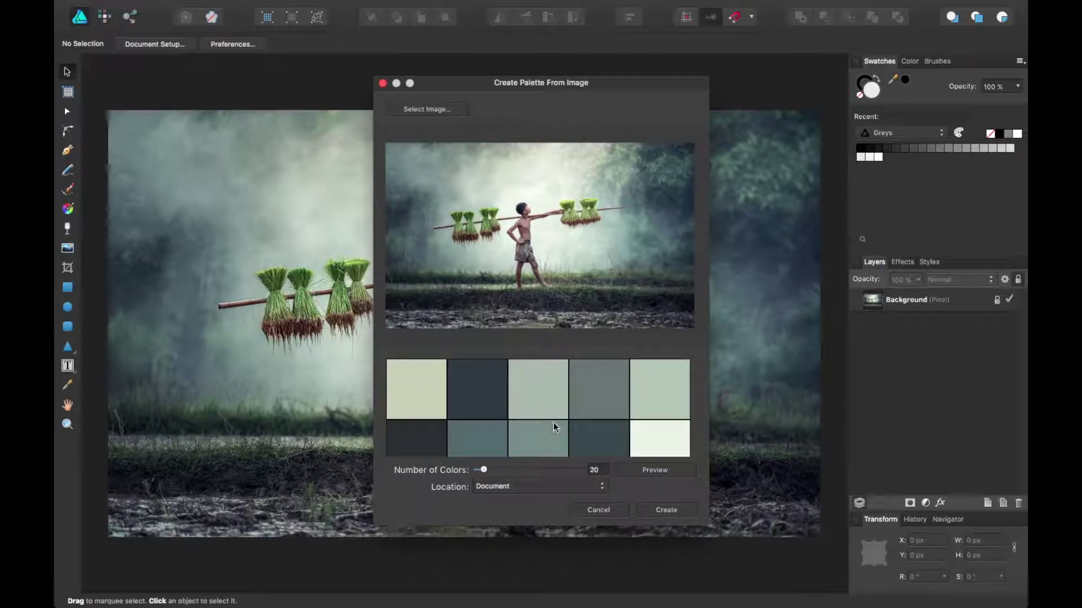
{"action": "scroll", "coordinate": [554, 401], "scroll_direction": "down", "scroll_amount": 3}
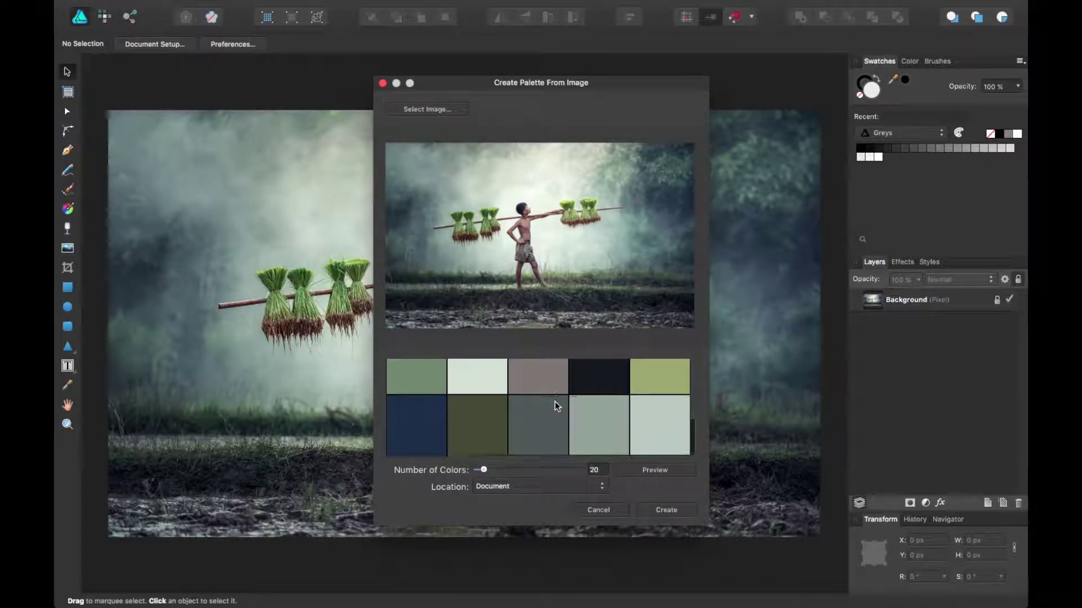
{"action": "scroll", "coordinate": [555, 401], "scroll_direction": "up", "scroll_amount": 3}
Set the number of colours to 5, preview it, keep Document as the location and create the palette.
{"action": "left_click_drag", "start_coordinate": [483, 469], "coordinate": [478, 473]}
{"action": "left_click", "coordinate": [588, 473]}
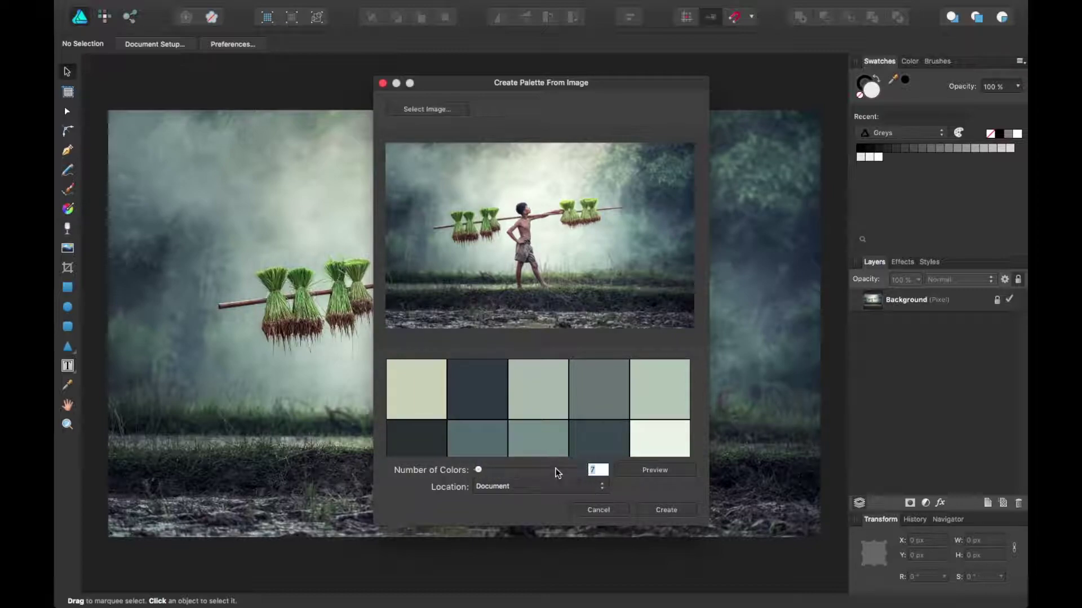
{"action": "left_click", "coordinate": [659, 471]}
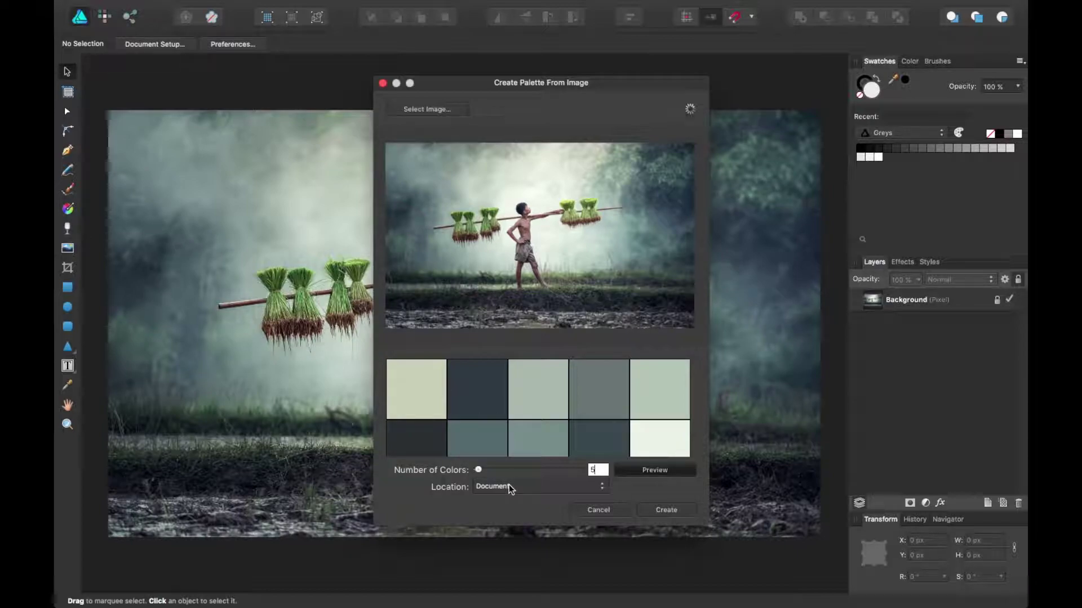
{"action": "left_click", "coordinate": [509, 487]}
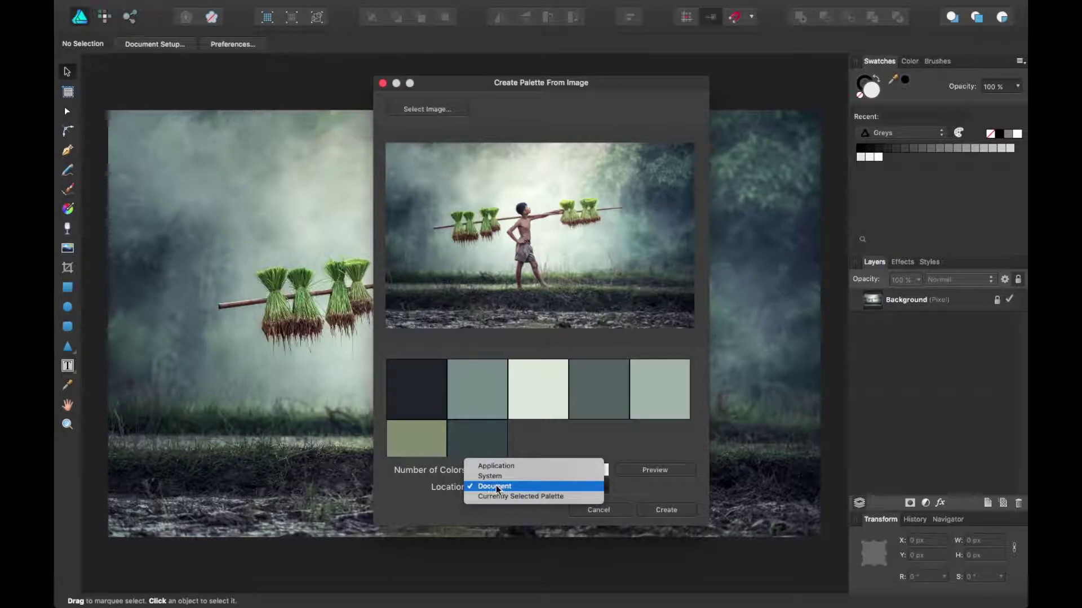
{"action": "left_click", "coordinate": [644, 493]}
{"action": "left_click", "coordinate": [673, 509]}
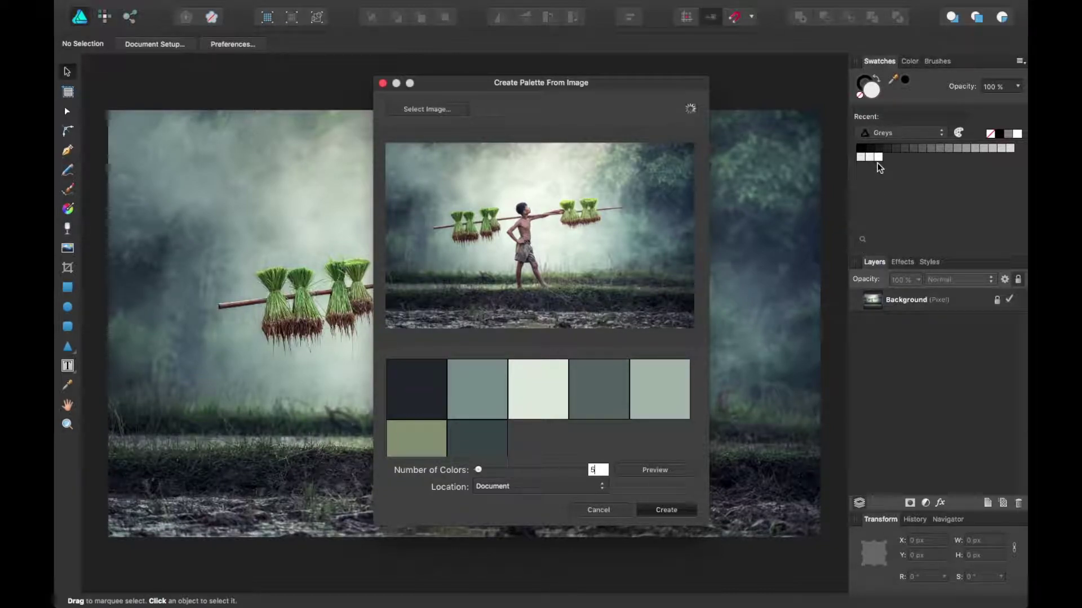
Rename the new image-based palette to Rice Field and check its entry in the palette list.
{"action": "left_click", "coordinate": [881, 134]}
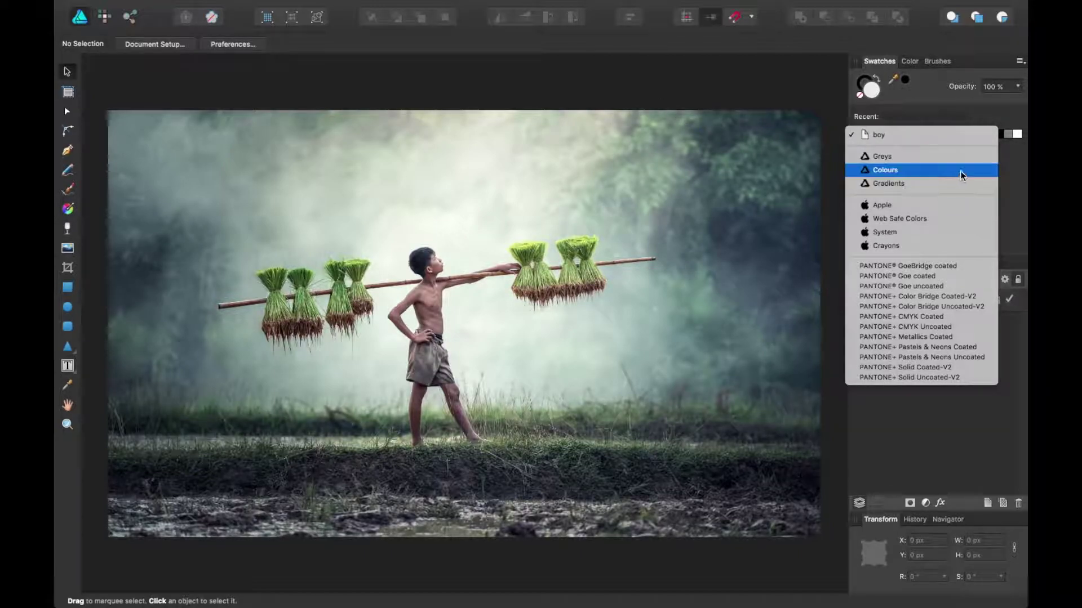
{"action": "left_click", "coordinate": [1021, 164]}
{"action": "left_click", "coordinate": [1019, 61]}
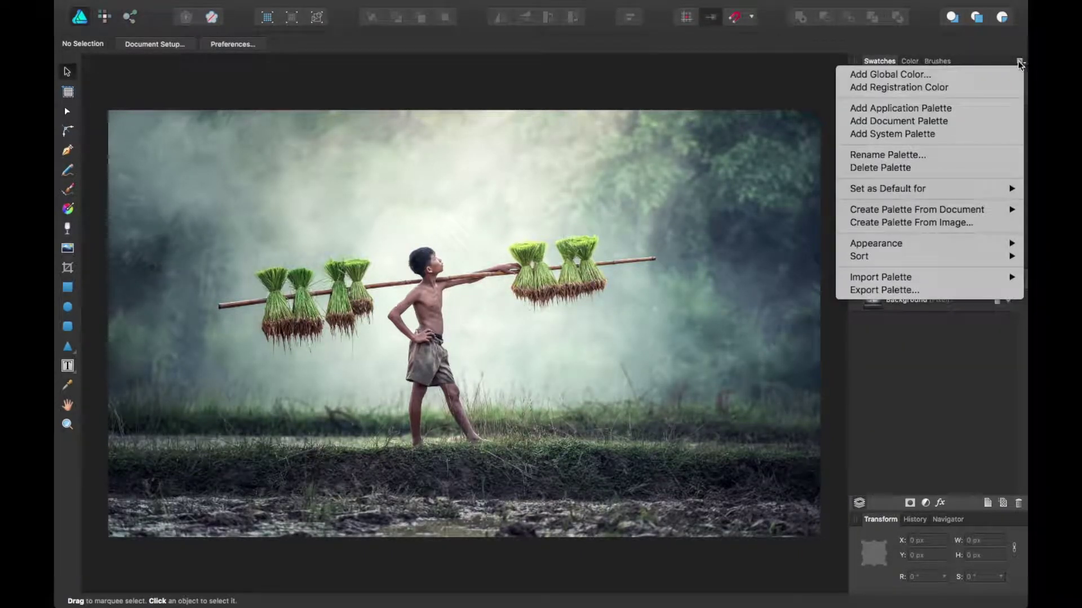
{"action": "left_click", "coordinate": [883, 155]}
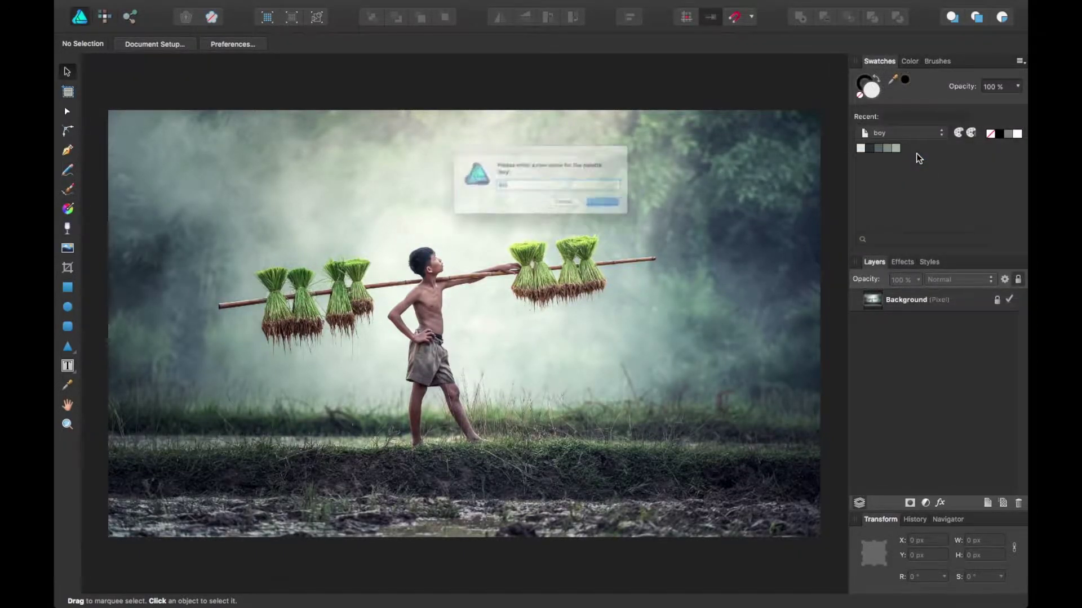
{"action": "type", "text": "Rice Field"}
{"action": "key", "text": "Return"}
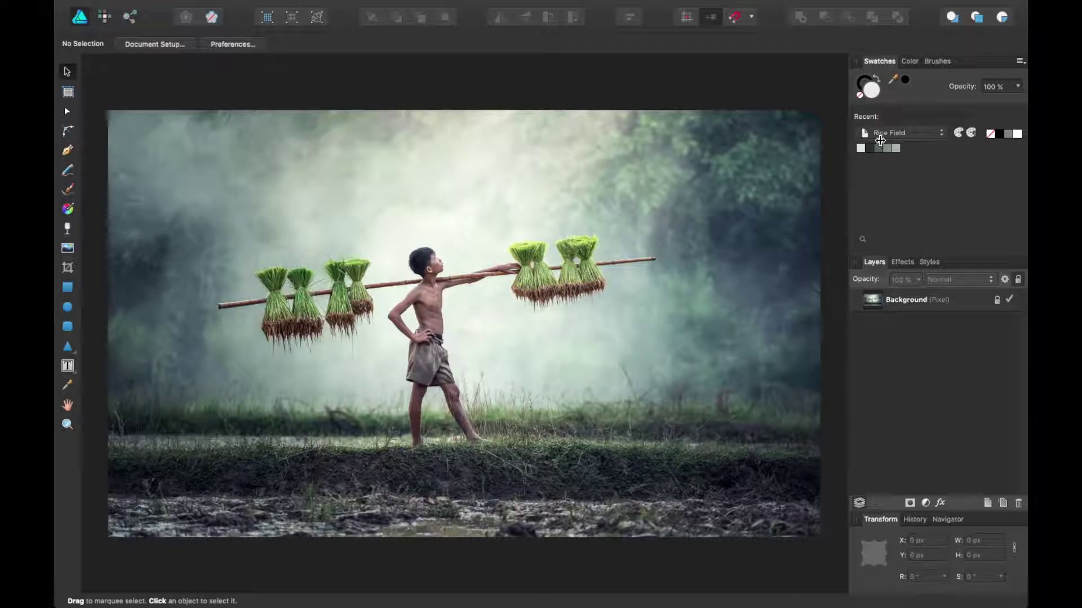
{"action": "left_click", "coordinate": [884, 134]}
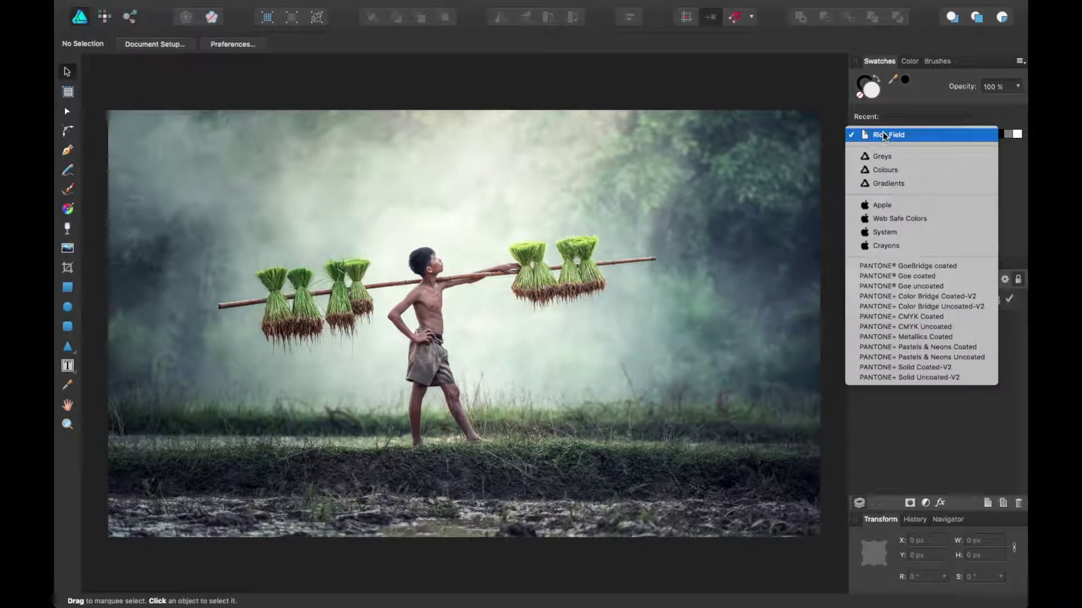
{"action": "left_click", "coordinate": [1011, 170]}
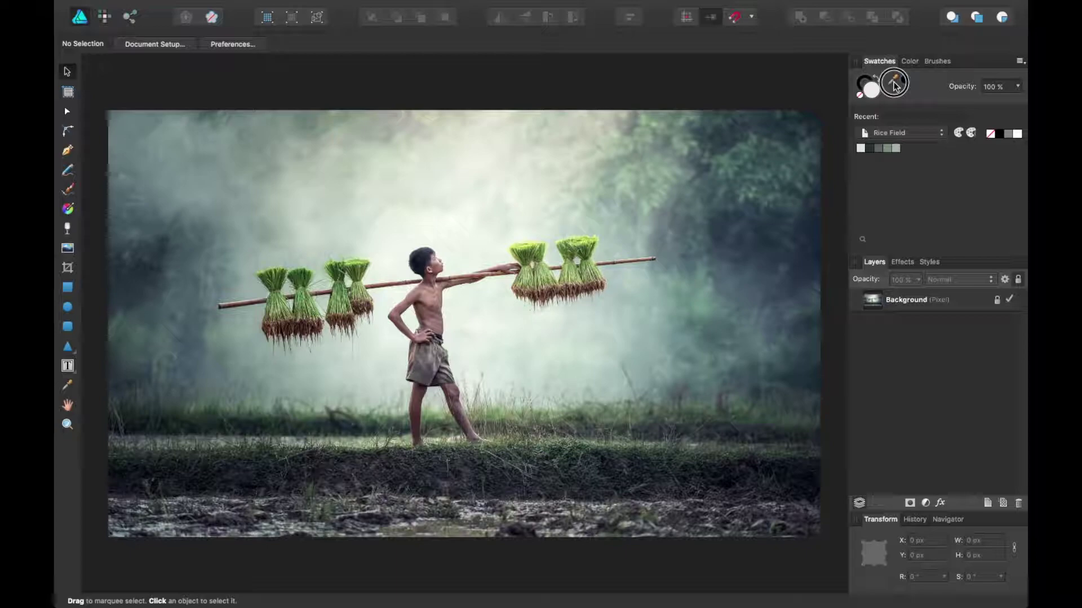
Sample green from the rice bundle, make it the fill, and add it to Rice Field as a normal and a global colour.
{"action": "left_click_drag", "start_coordinate": [895, 88], "coordinate": [581, 243]}
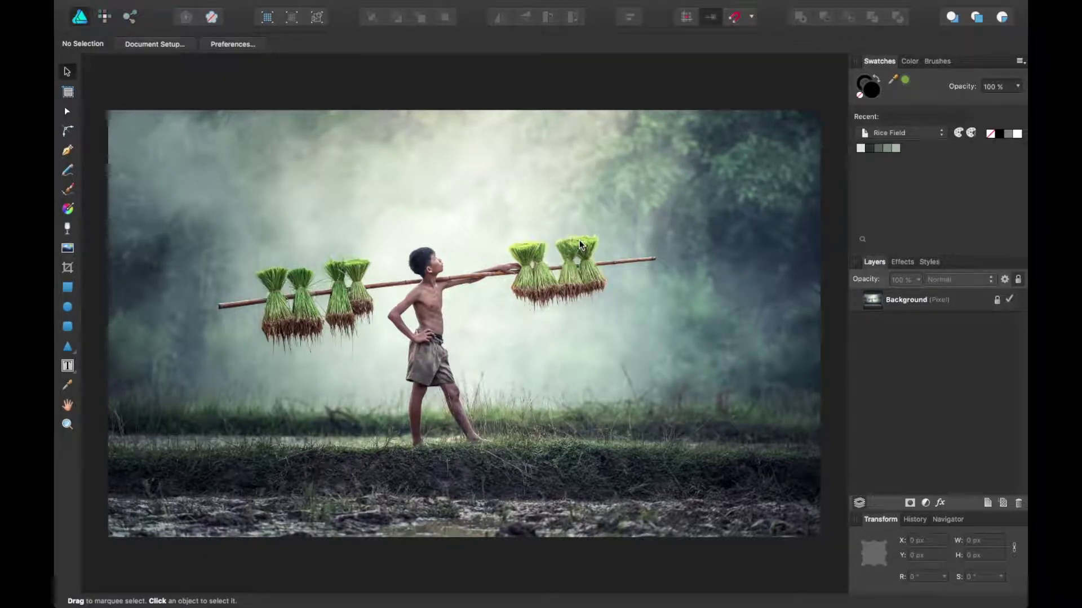
{"action": "left_click", "coordinate": [905, 80]}
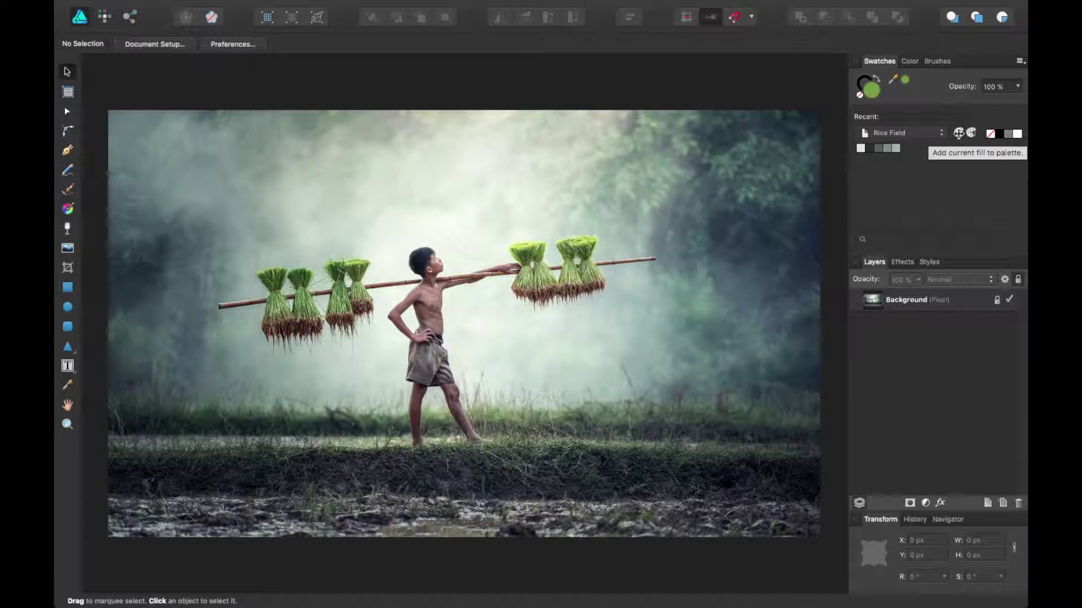
{"action": "left_click", "coordinate": [959, 135]}
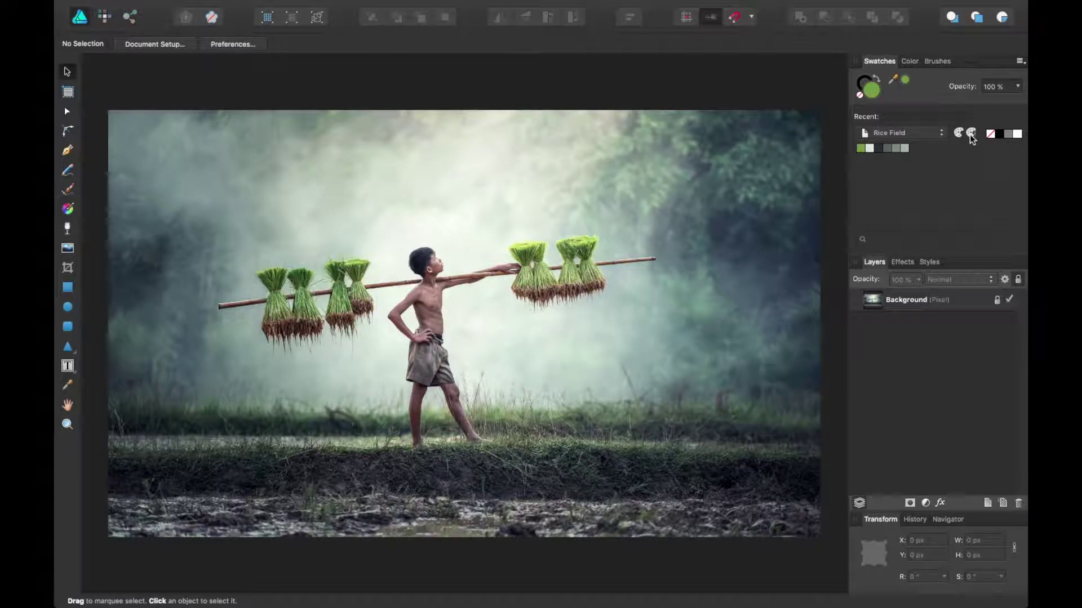
{"action": "left_click", "coordinate": [970, 134]}
Draw a green square about 730 px wide on the photo's upper area and duplicate it twice to form an evenly spaced row.
{"action": "left_click", "coordinate": [67, 287]}
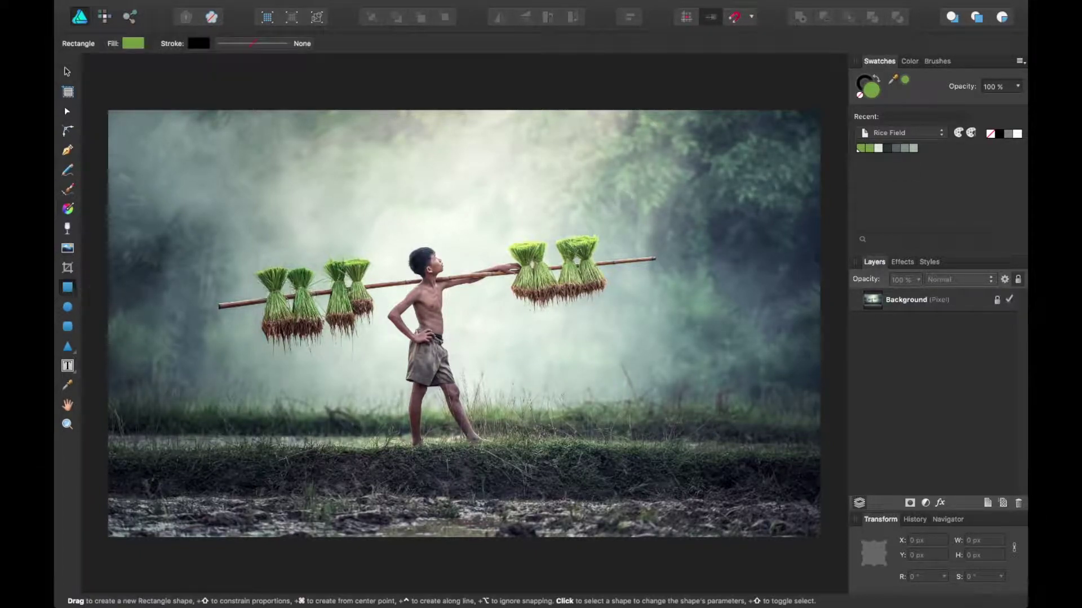
{"action": "left_click_drag", "start_coordinate": [164, 181], "coordinate": [238, 254]}
{"action": "key", "text": "v"}
{"action": "left_click_drag", "start_coordinate": [208, 215], "coordinate": [291, 224]}
{"action": "key", "text": "super+j"}
Apply the global green swatch to all three squares and edit that swatch's hue to purple.
{"action": "key", "text": "super+a"}
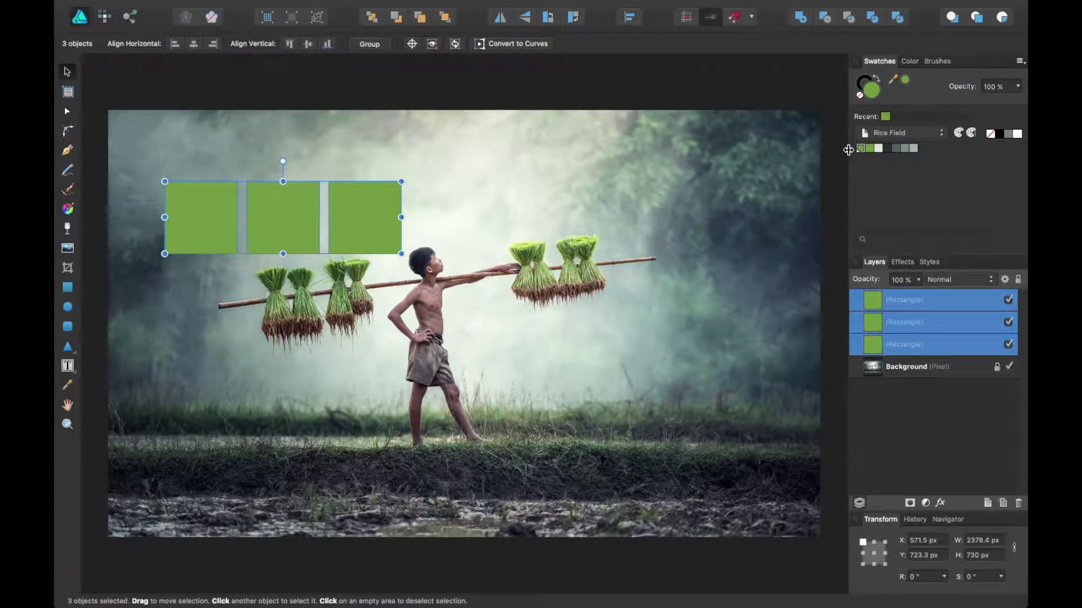
{"action": "double_click", "coordinate": [860, 147]}
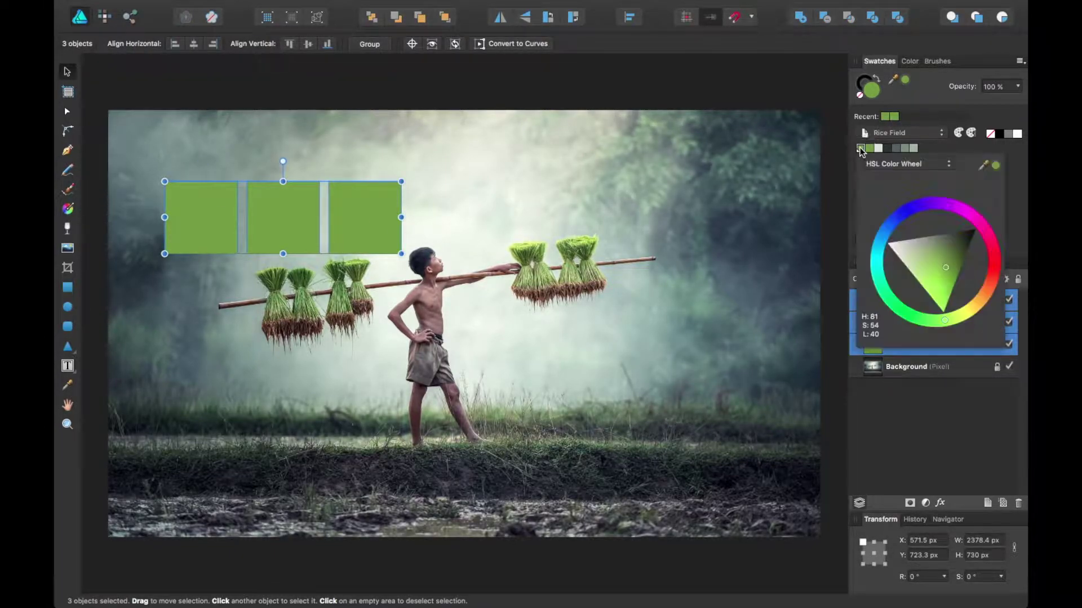
{"action": "left_click", "coordinate": [944, 202]}
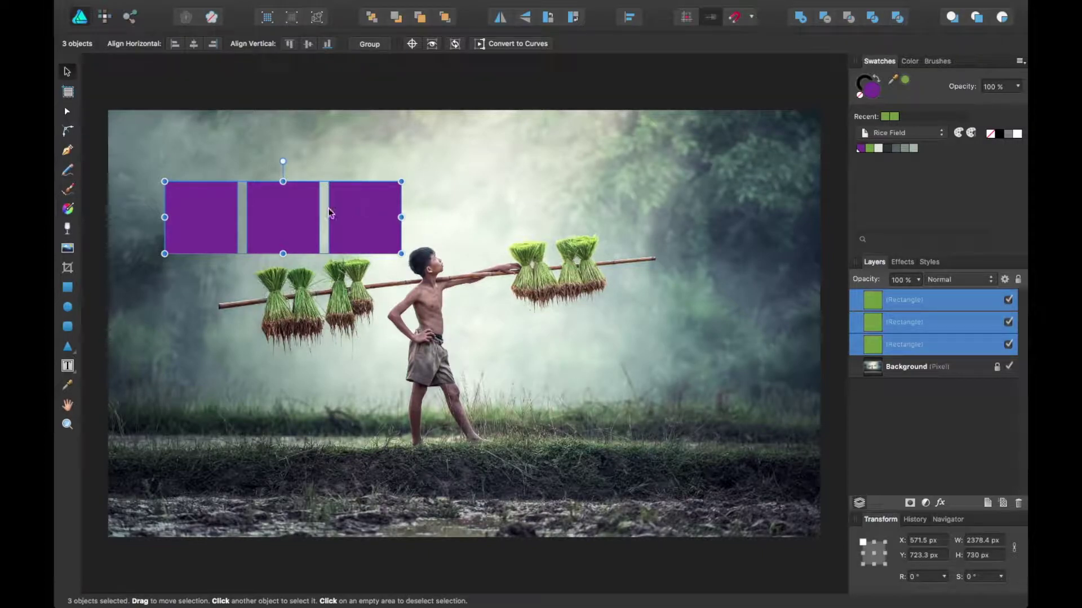
{"action": "left_click", "coordinate": [333, 80]}
Select all three purple squares and delete them from the photo.
{"action": "left_click", "coordinate": [370, 224]}
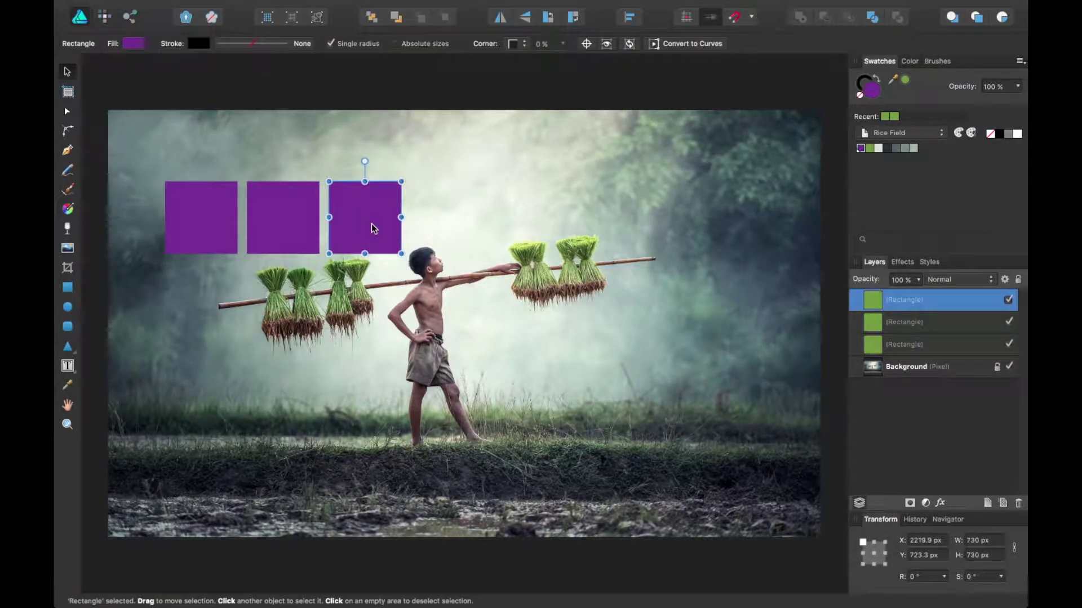
{"action": "left_click", "coordinate": [276, 222], "text": "shift"}
{"action": "left_click", "coordinate": [190, 211], "text": "shift"}
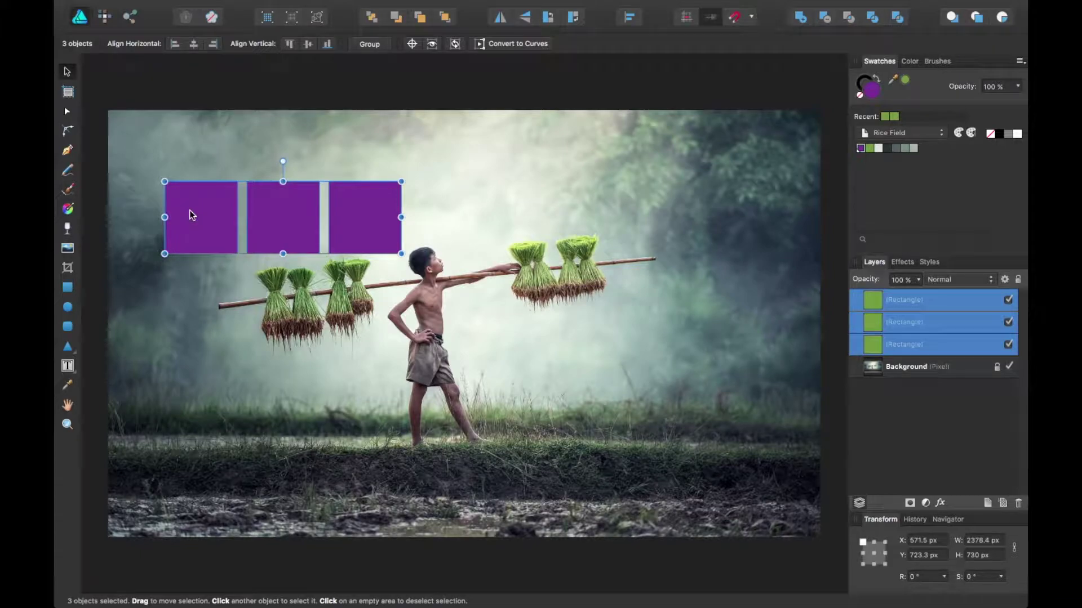
{"action": "key", "text": "Delete"}
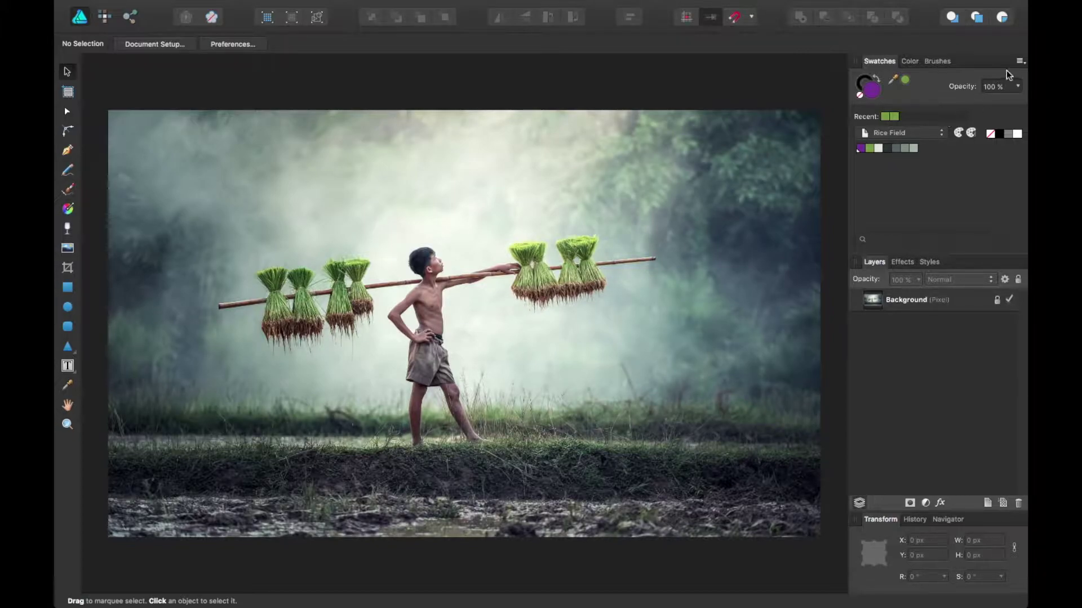
Export the palette to the Desktop as Rice Field and switch to Finder to view the exported file.
{"action": "left_click", "coordinate": [1019, 61]}
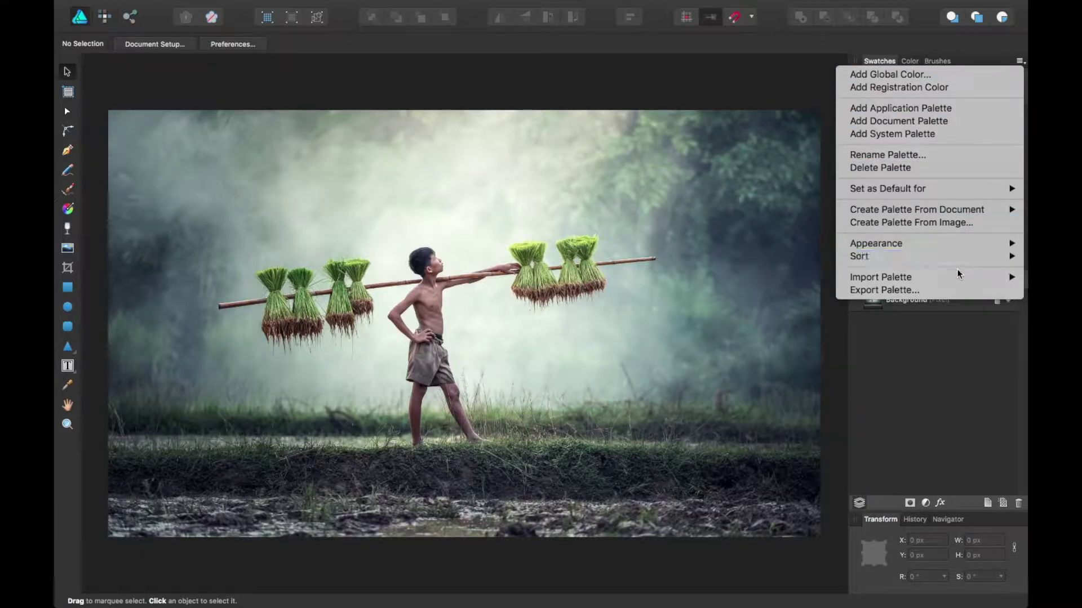
{"action": "left_click", "coordinate": [944, 290]}
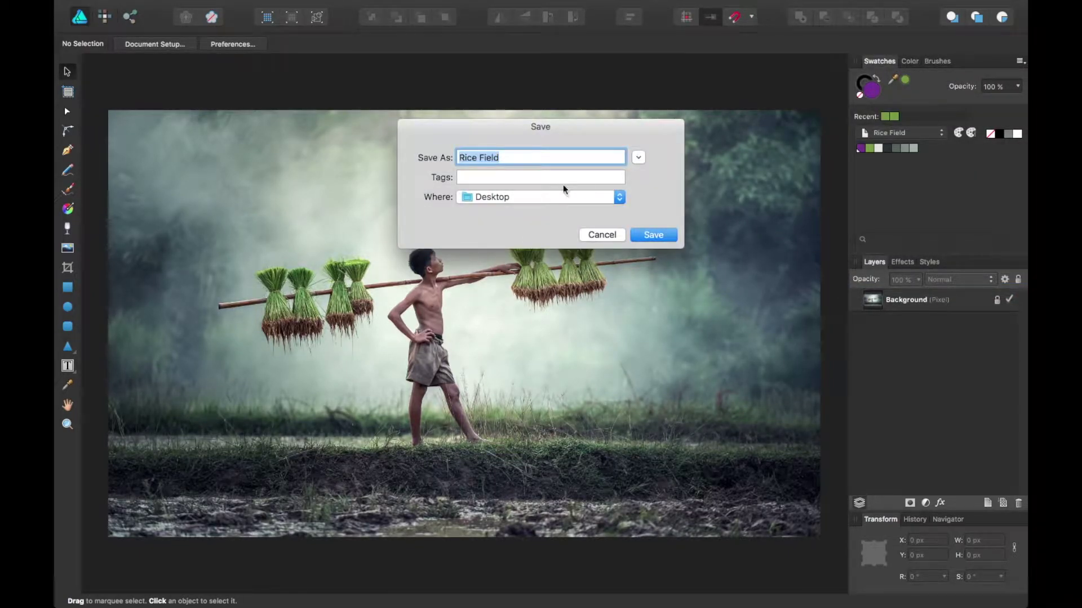
{"action": "left_click", "coordinate": [660, 236]}
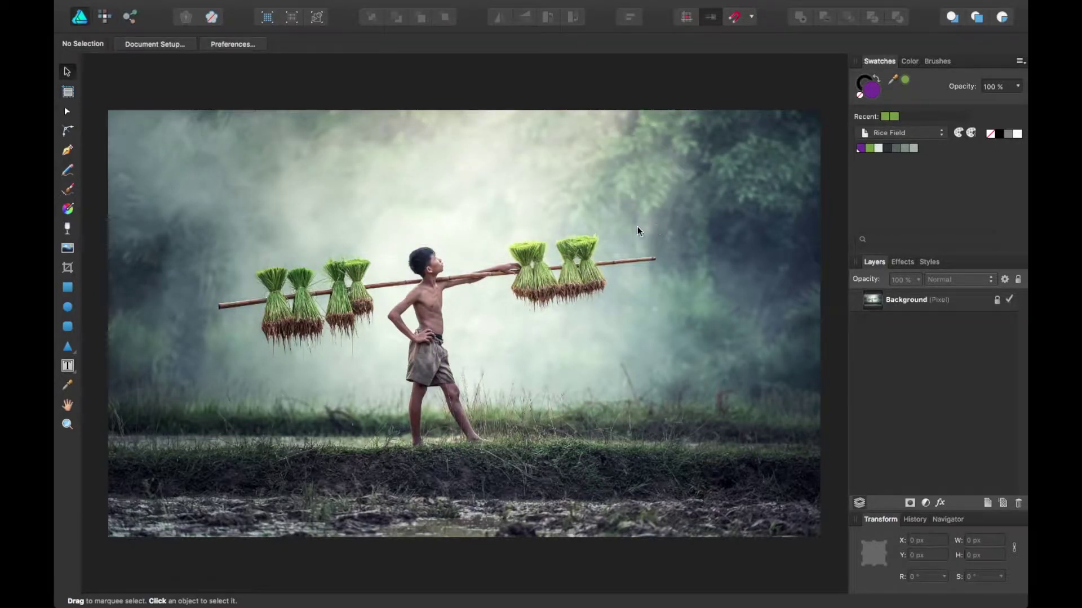
{"action": "key", "text": "super+Tab"}
{"action": "key", "text": "super+Tab"}
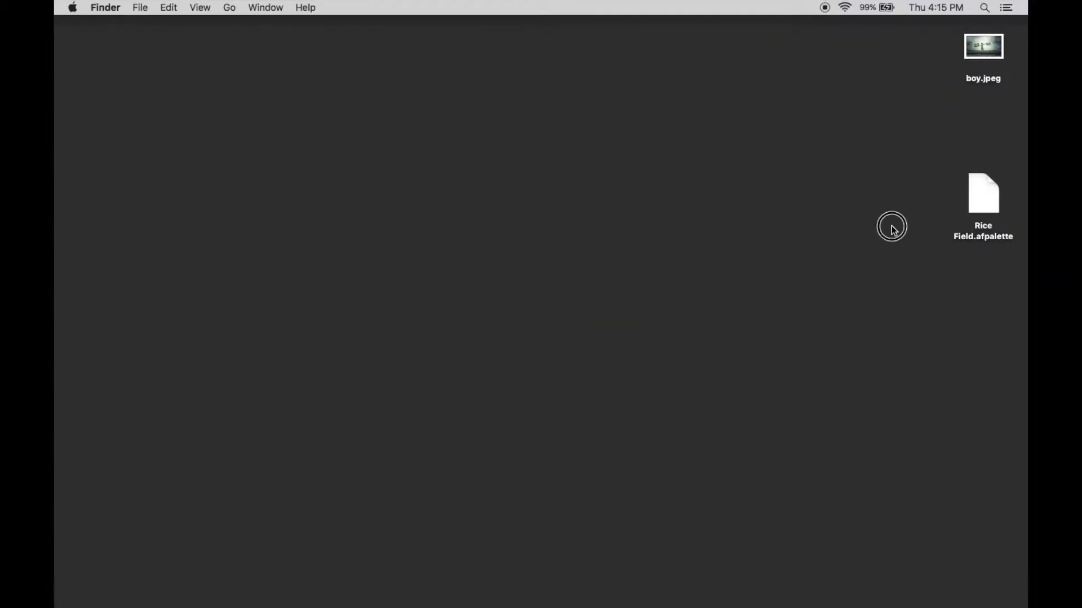
Try to open Rice Field.afpalette from the Desktop, dismiss the application prompt and switch back to Affinity Designer.
{"action": "double_click", "coordinate": [994, 242]}
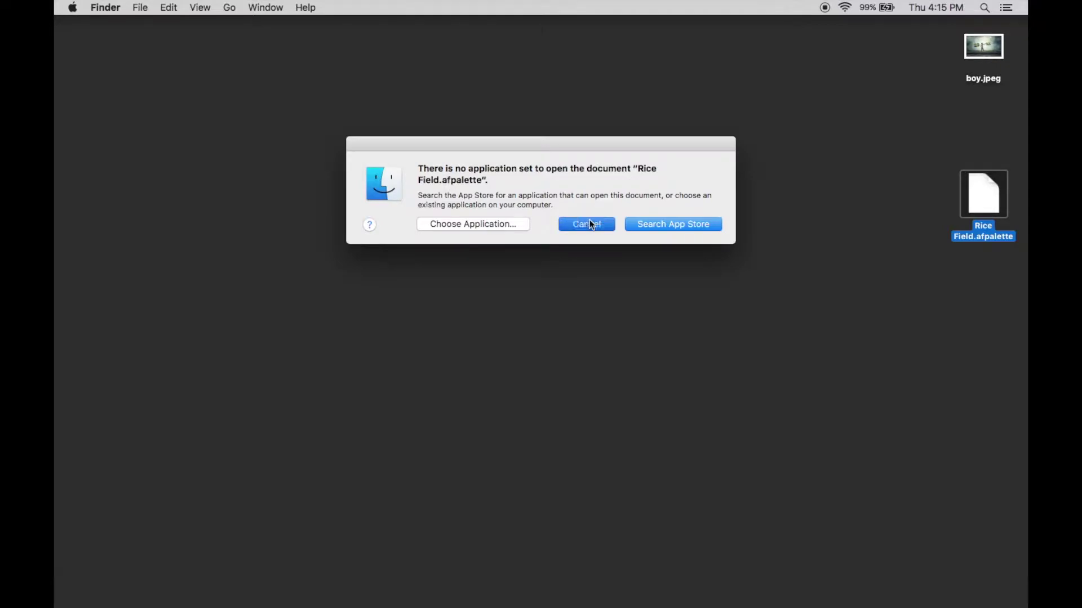
{"action": "left_click", "coordinate": [588, 225]}
{"action": "key", "text": "super+Tab"}
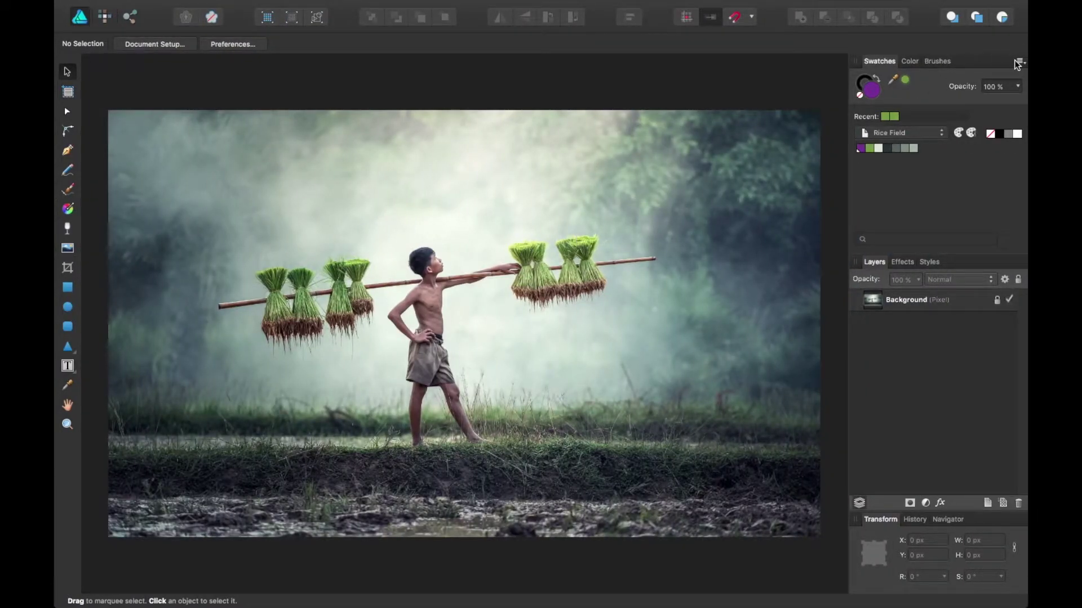
Import Rice Field.afpalette from the Desktop as a document palette.
{"action": "left_click", "coordinate": [1019, 62]}
{"action": "mouse_move", "coordinate": [909, 276]}
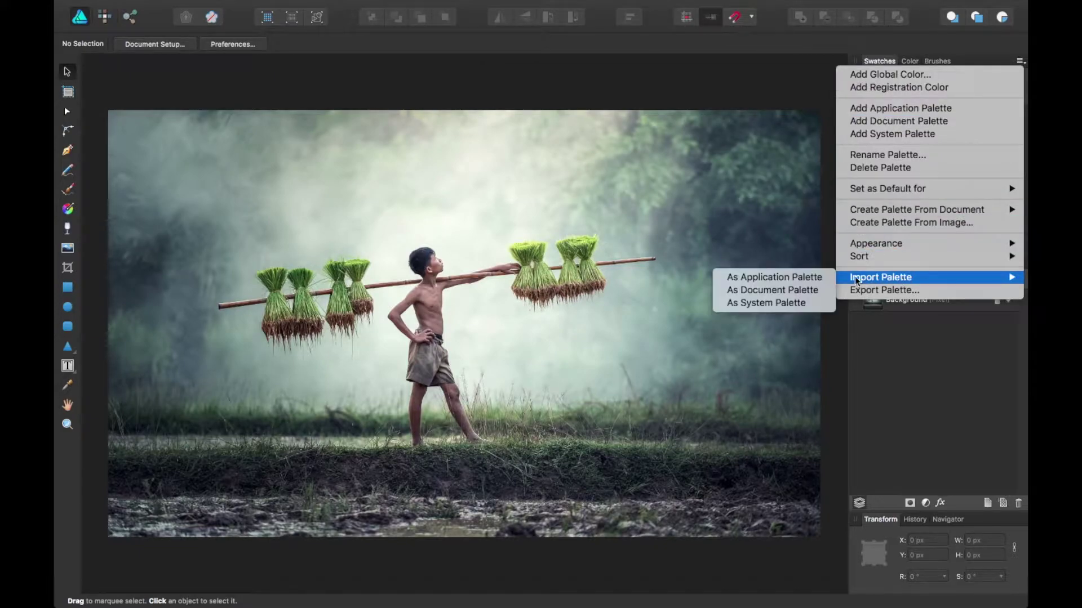
{"action": "left_click", "coordinate": [789, 291]}
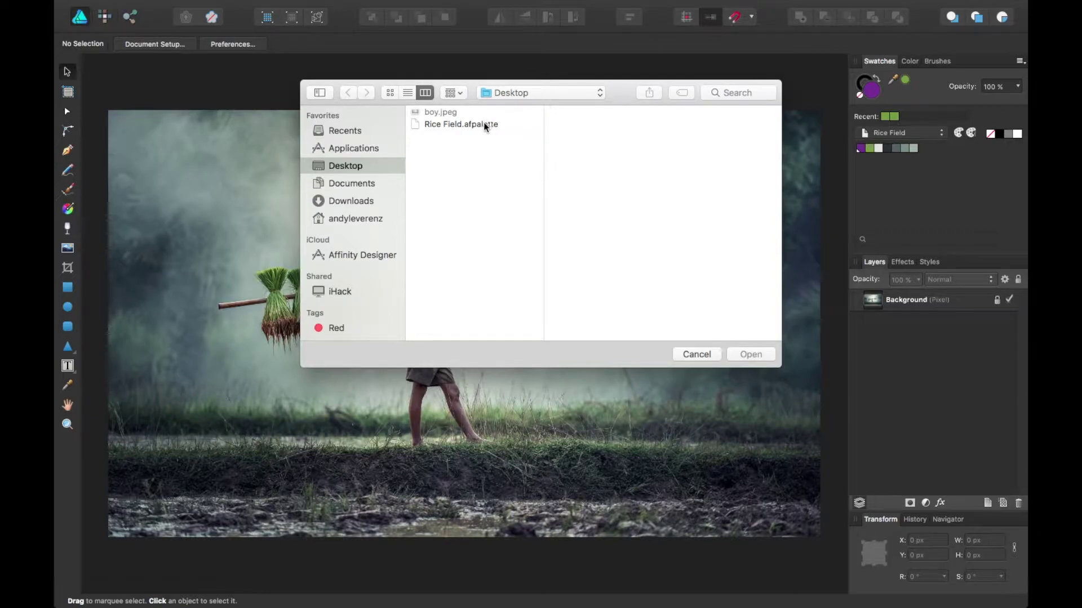
{"action": "left_click", "coordinate": [484, 125]}
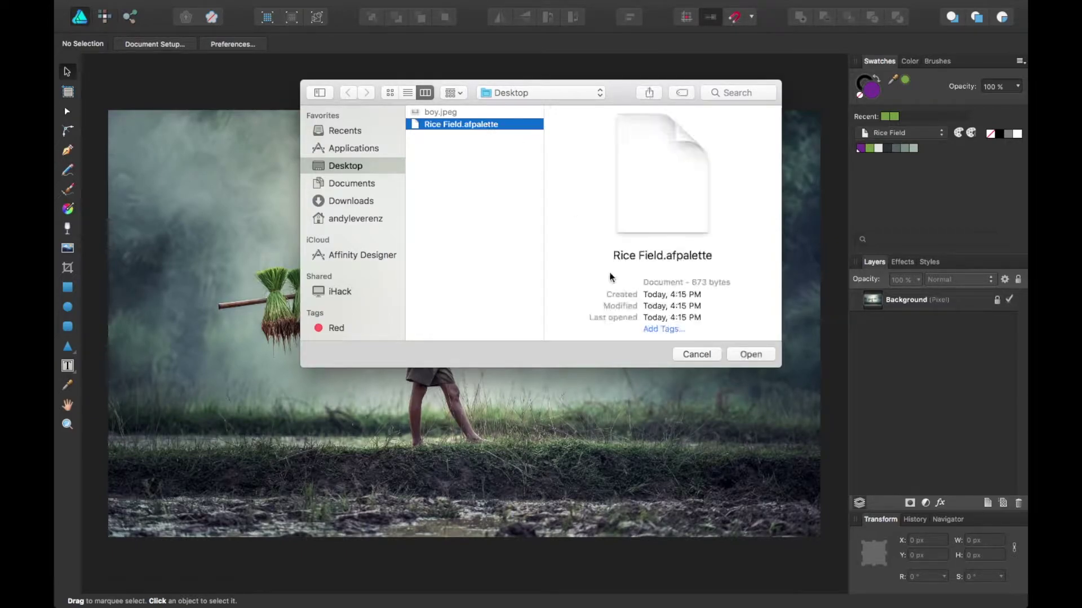
{"action": "left_click", "coordinate": [745, 354]}
Select the imported duplicate palette Rice Field 2 and delete it from the document.
{"action": "left_click", "coordinate": [924, 138]}
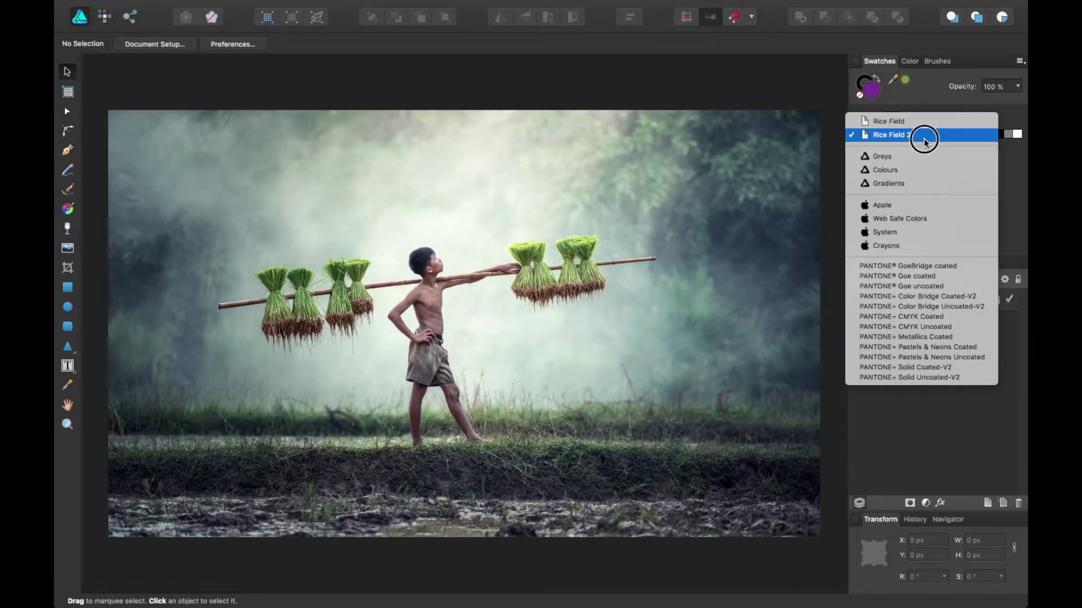
{"action": "left_click", "coordinate": [911, 137]}
{"action": "left_click", "coordinate": [1019, 61]}
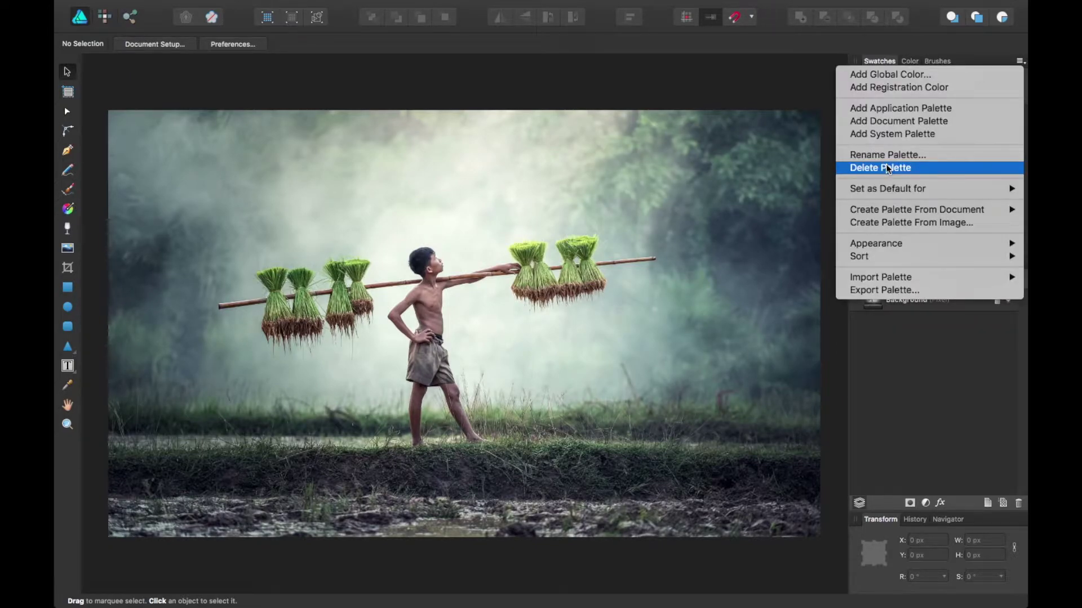
{"action": "left_click", "coordinate": [885, 169]}
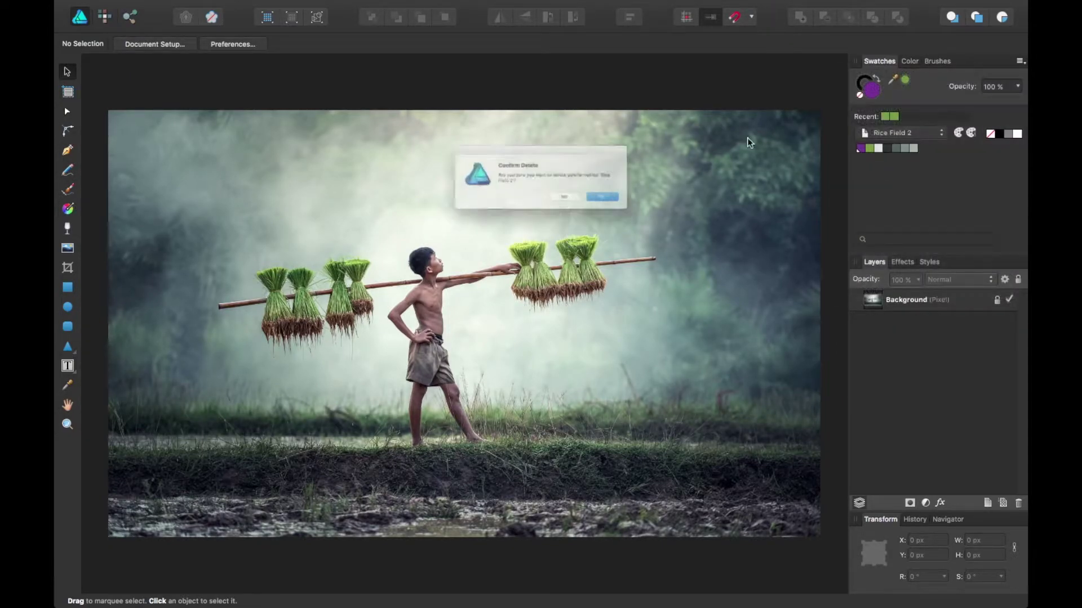
{"action": "left_click", "coordinate": [631, 209]}
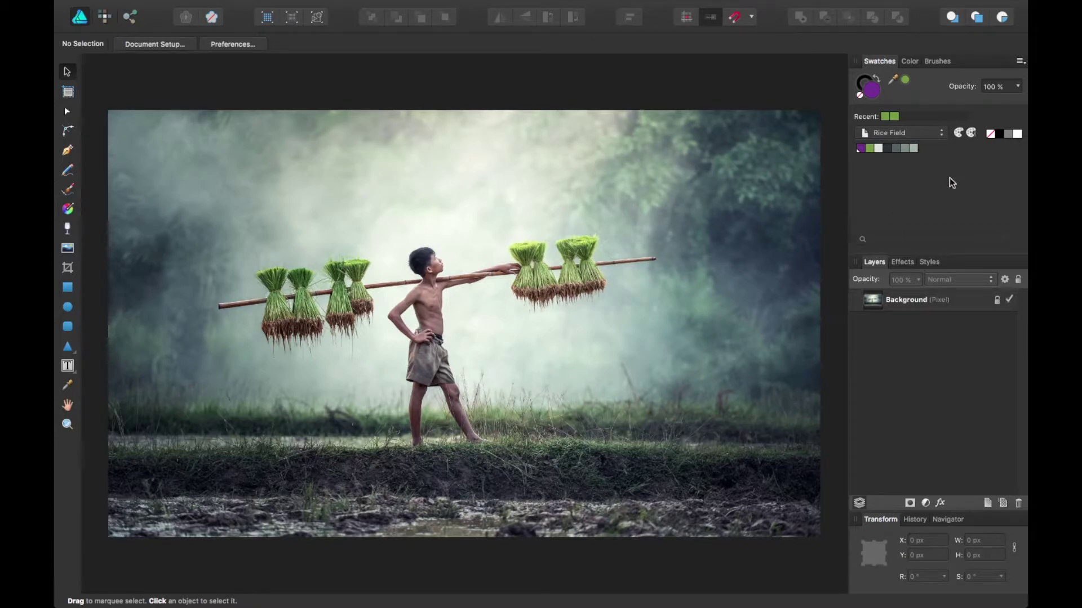
View the built-in Colours, Gradients and Greys palettes, and return to the Rice Field palette.
{"action": "left_click", "coordinate": [919, 134]}
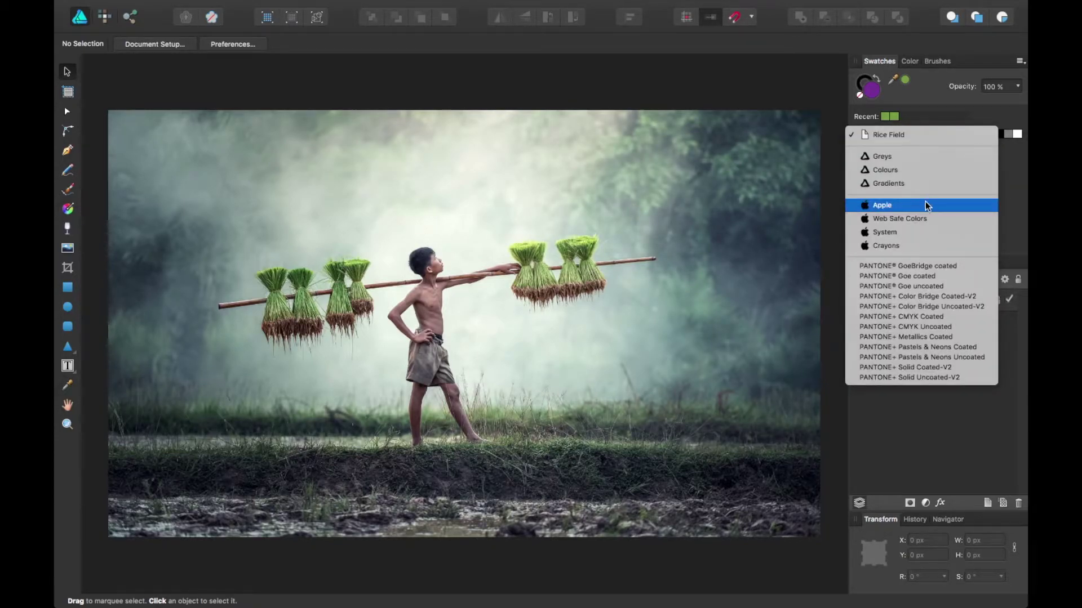
{"action": "left_click", "coordinate": [901, 173]}
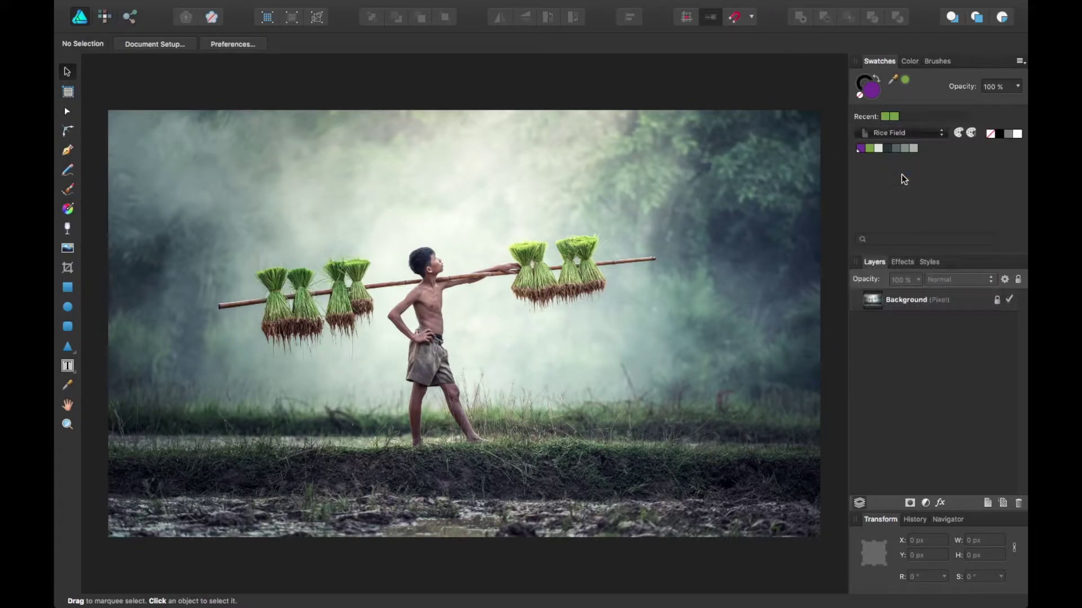
{"action": "left_click", "coordinate": [887, 136]}
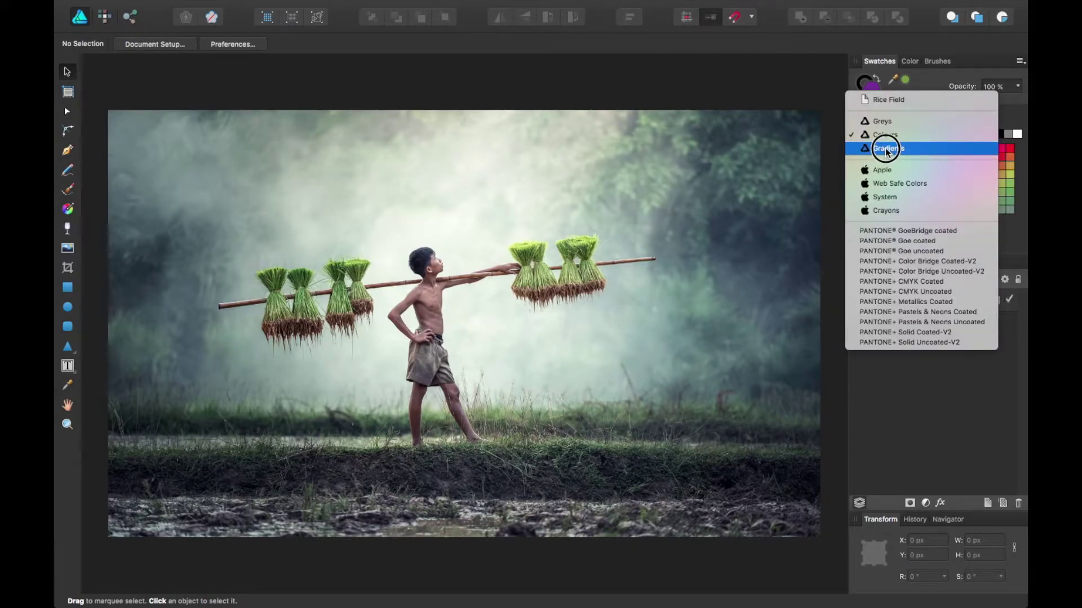
{"action": "left_click", "coordinate": [887, 148]}
{"action": "left_click", "coordinate": [896, 135]}
{"action": "left_click", "coordinate": [895, 107]}
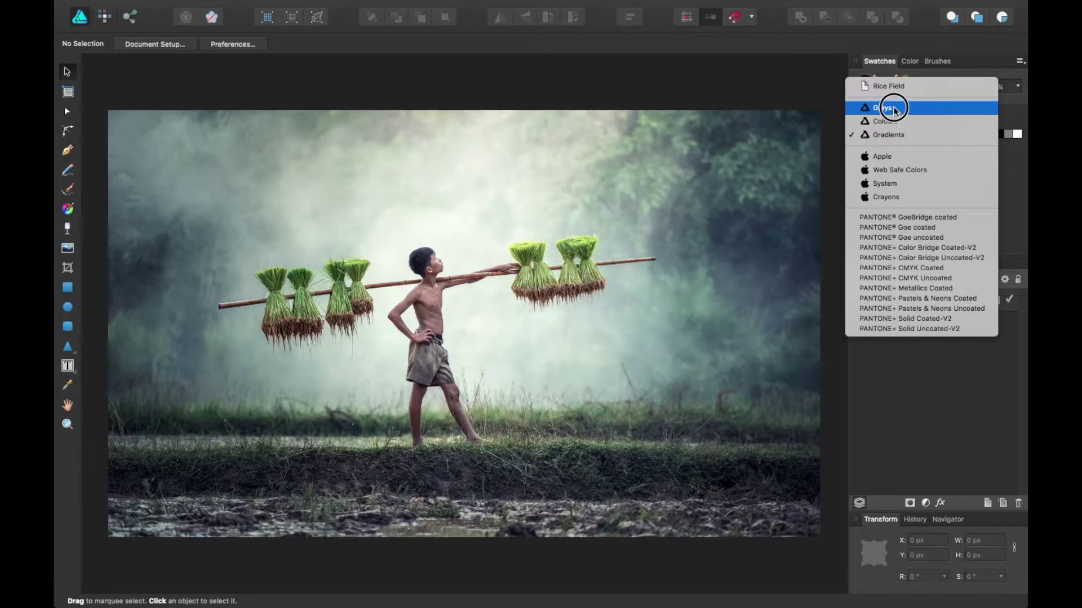
{"action": "left_click_drag", "start_coordinate": [903, 138], "coordinate": [905, 113]}
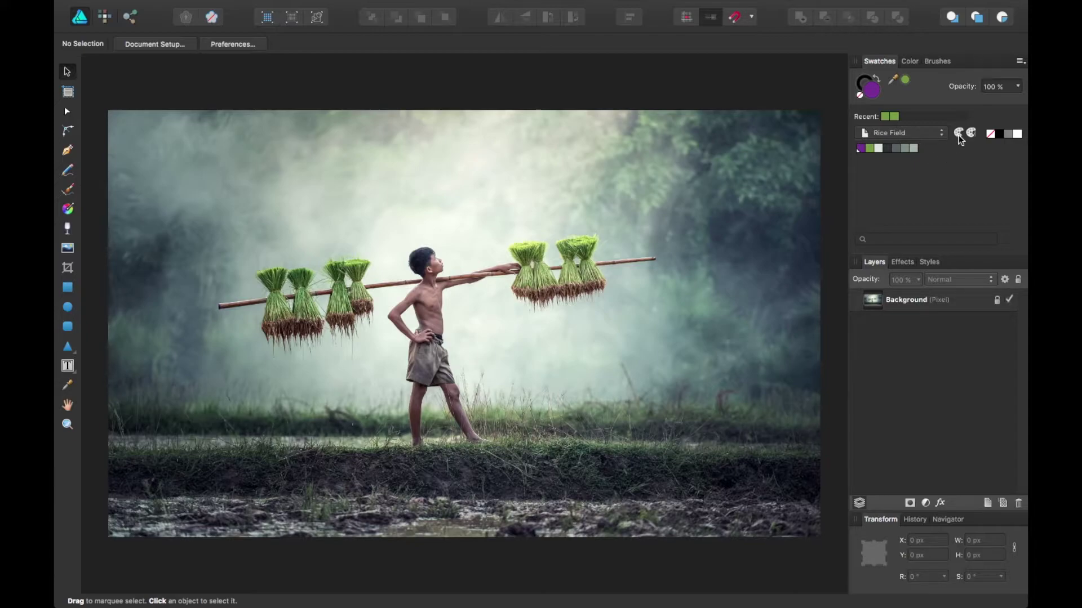
{"action": "left_click", "coordinate": [1020, 61]}
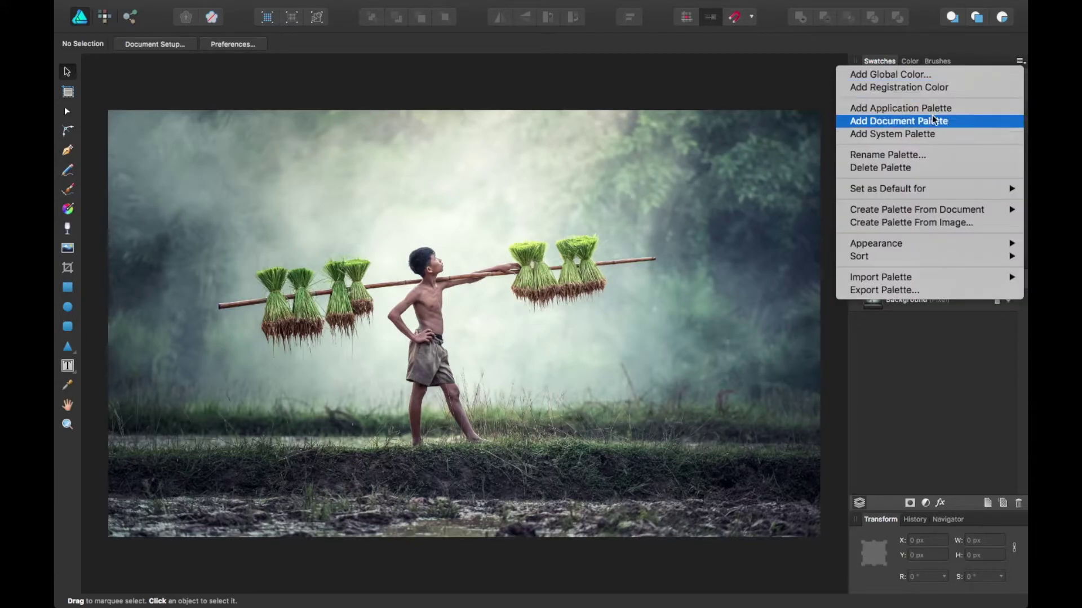
{"action": "left_click", "coordinate": [813, 82]}
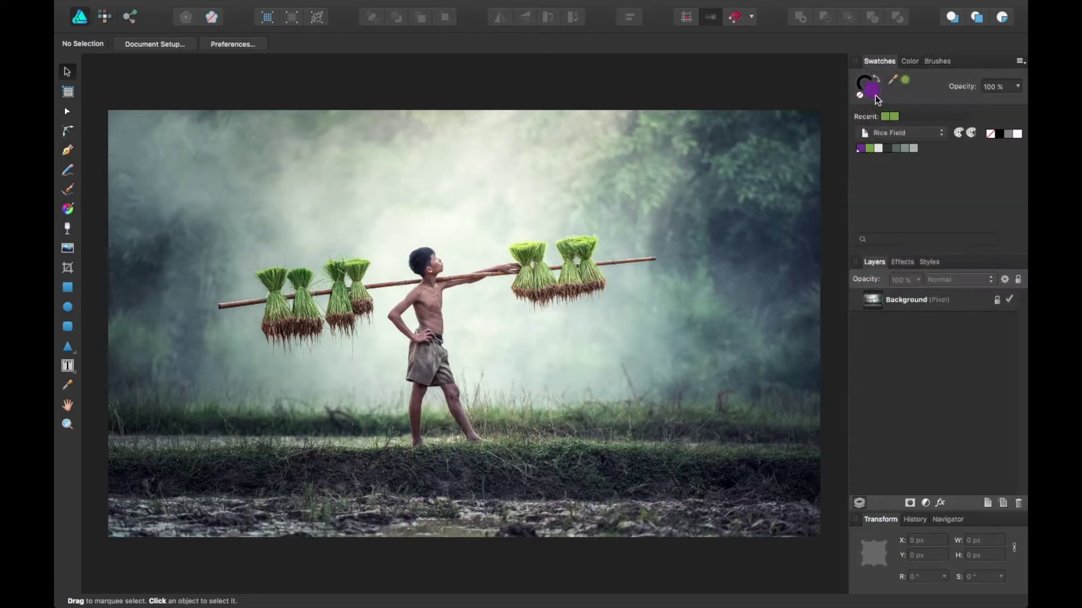
Sample a light yellow-green with the colour picker from the rice bundle in front of the boy's outstretched arm.
{"action": "left_click", "coordinate": [909, 61]}
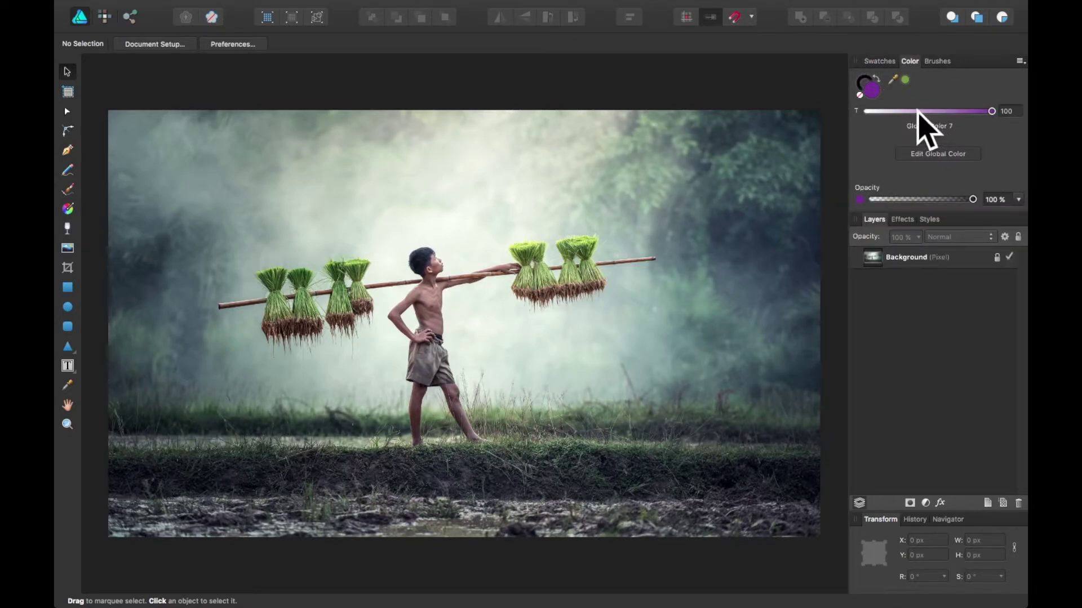
{"action": "left_click_drag", "start_coordinate": [892, 80], "coordinate": [586, 242]}
{"action": "left_click", "coordinate": [935, 153]}
{"action": "left_click", "coordinate": [876, 151]}
Return to the swatches and open the list of available palettes.
{"action": "left_click", "coordinate": [879, 61]}
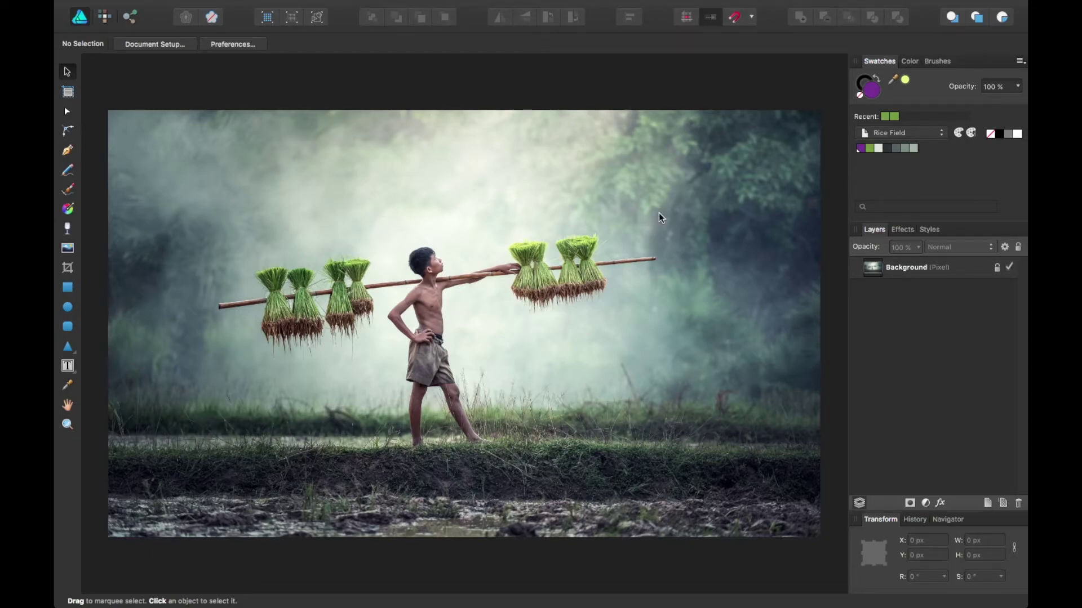
{"action": "left_click", "coordinate": [894, 135]}
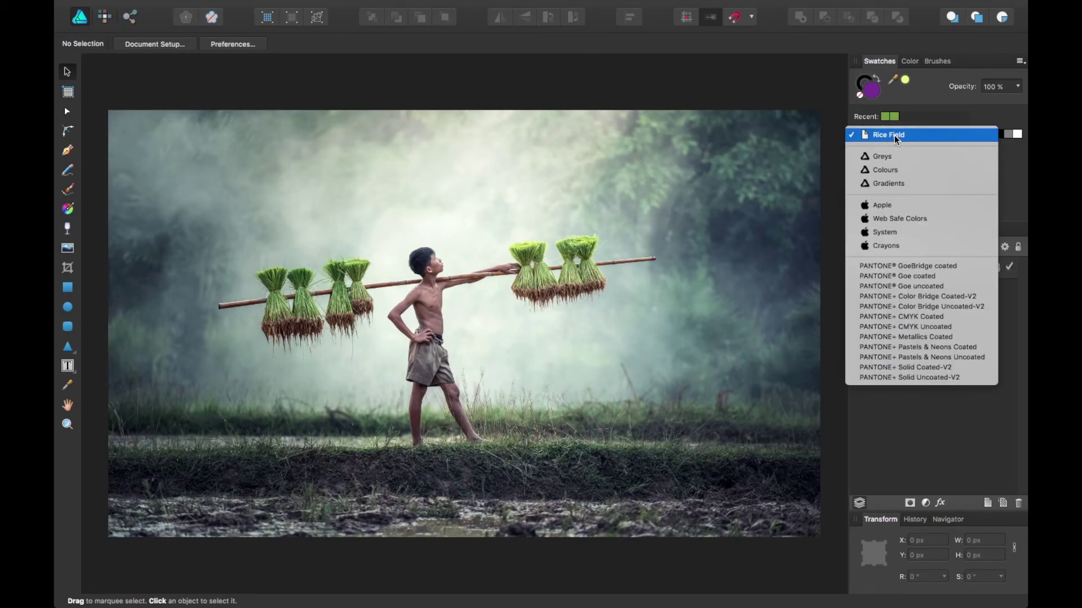